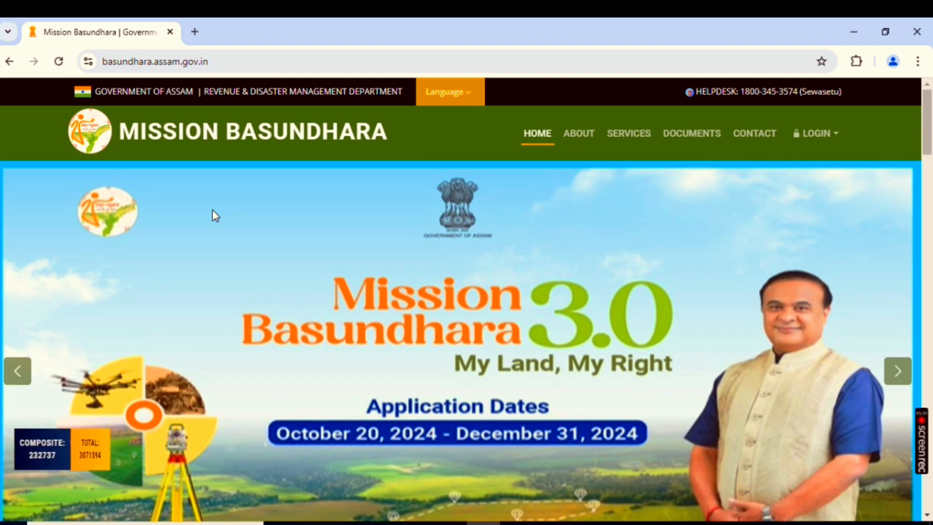
# Step: Look through the Mission Basundhara home page, covering its application statistics and the lists of Basundhara 3.0, 2.0 and other services
pyautogui.scroll(-12, 318, 266)
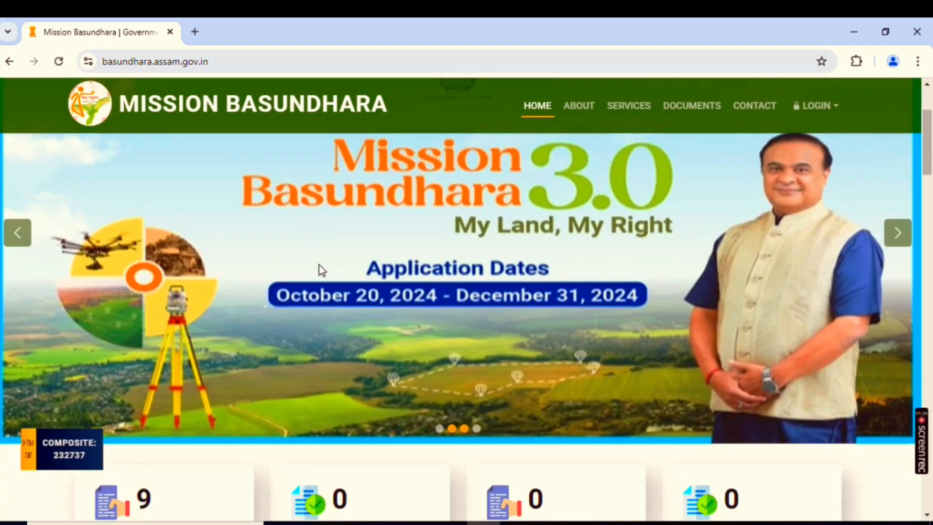
pyautogui.scroll(-3, 314, 328)
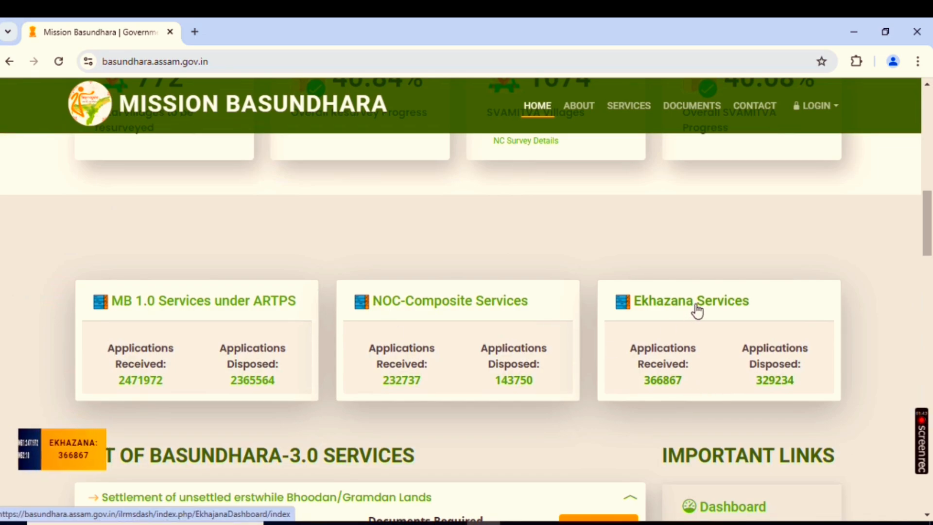
pyautogui.scroll(-3, 697, 312)
pyautogui.scroll(-12, 697, 307)
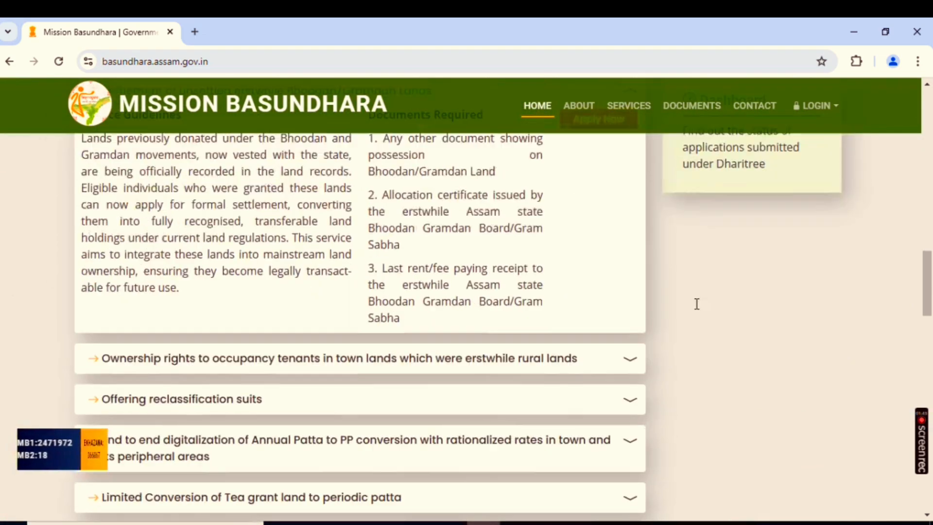
pyautogui.scroll(-7, 698, 309)
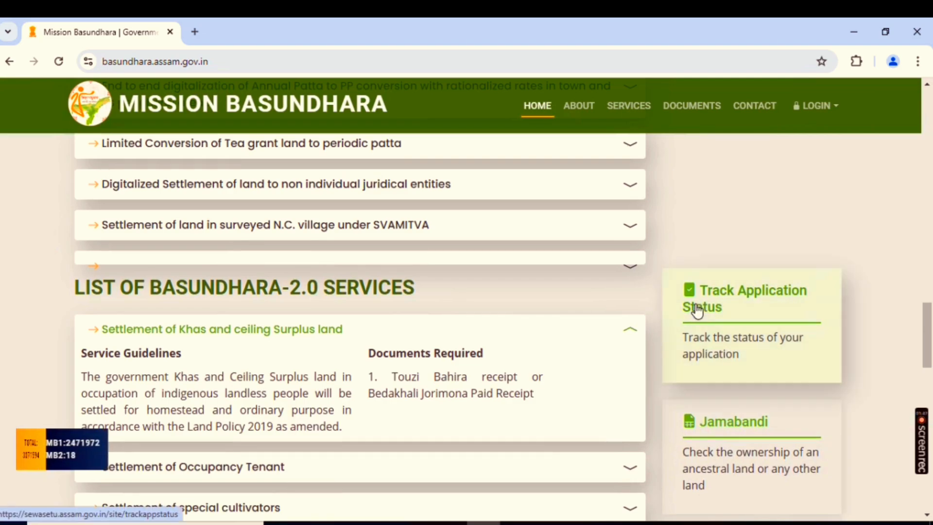
pyautogui.scroll(-3, 697, 311)
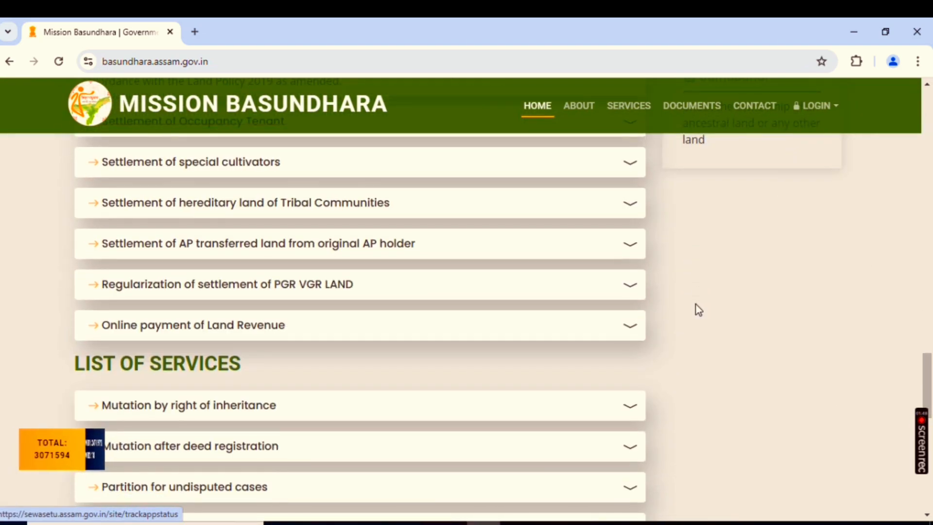
pyautogui.scroll(-6, 585, 301)
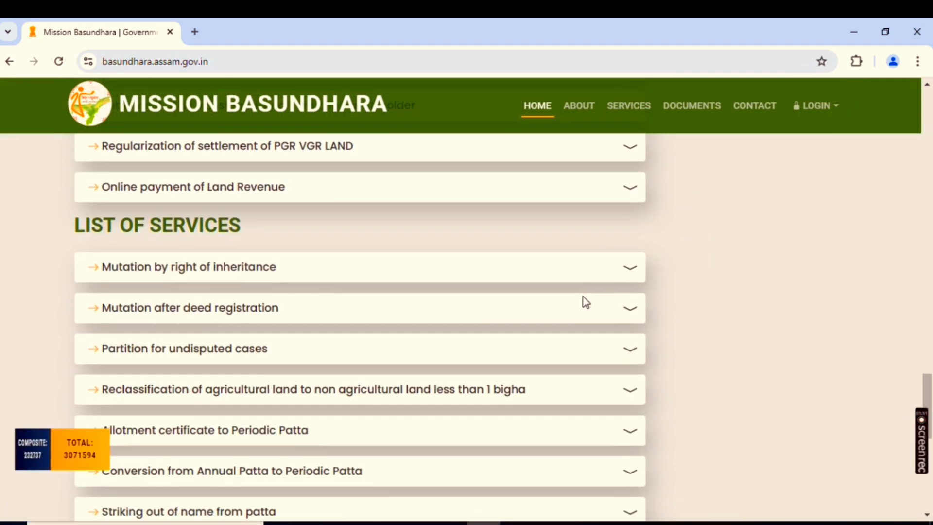
pyautogui.scroll(-4, 585, 302)
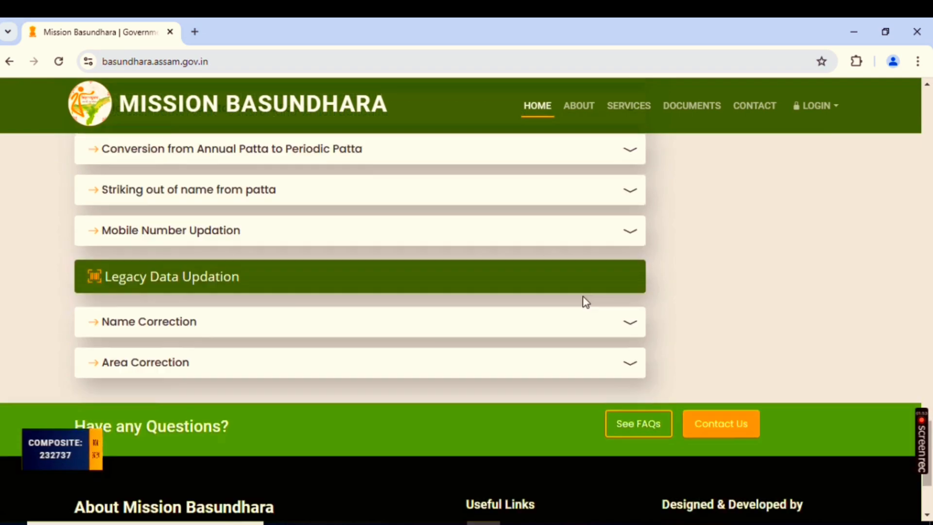
pyautogui.scroll(10, 586, 302)
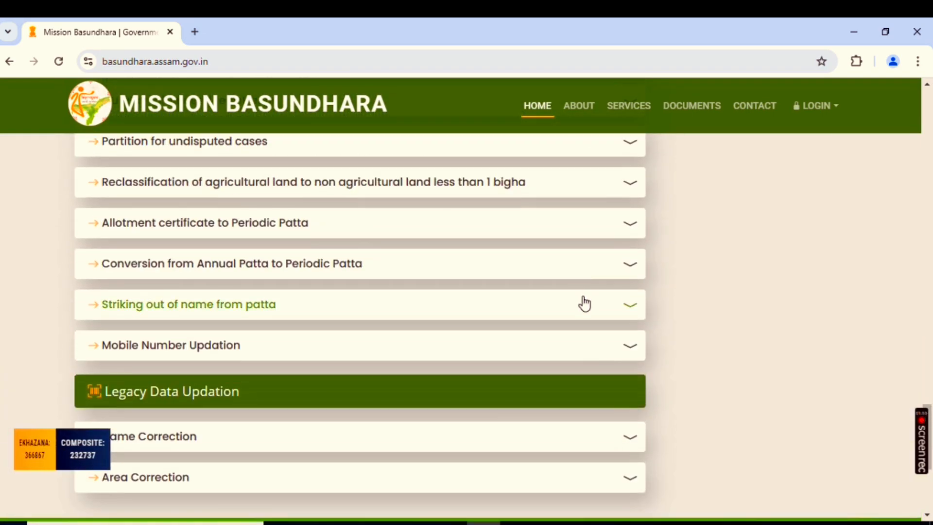
pyautogui.scroll(6, 585, 302)
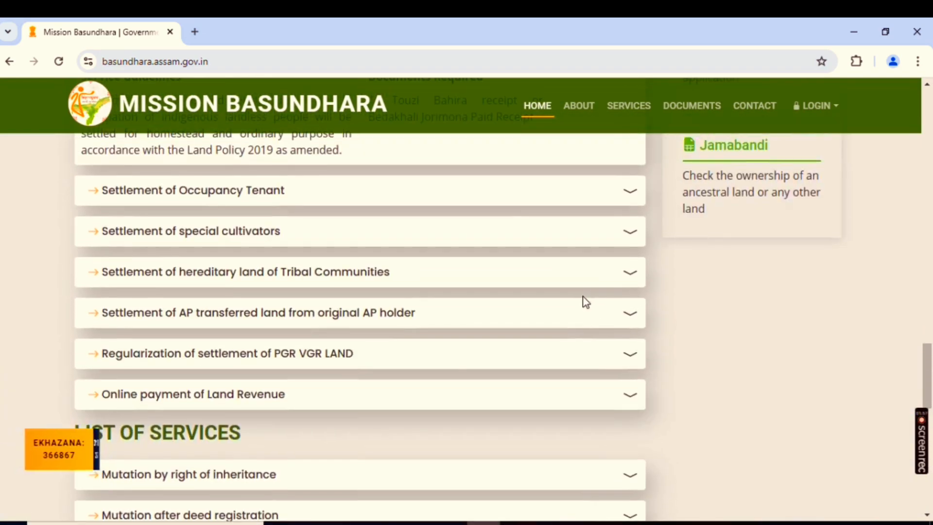
pyautogui.scroll(3, 585, 304)
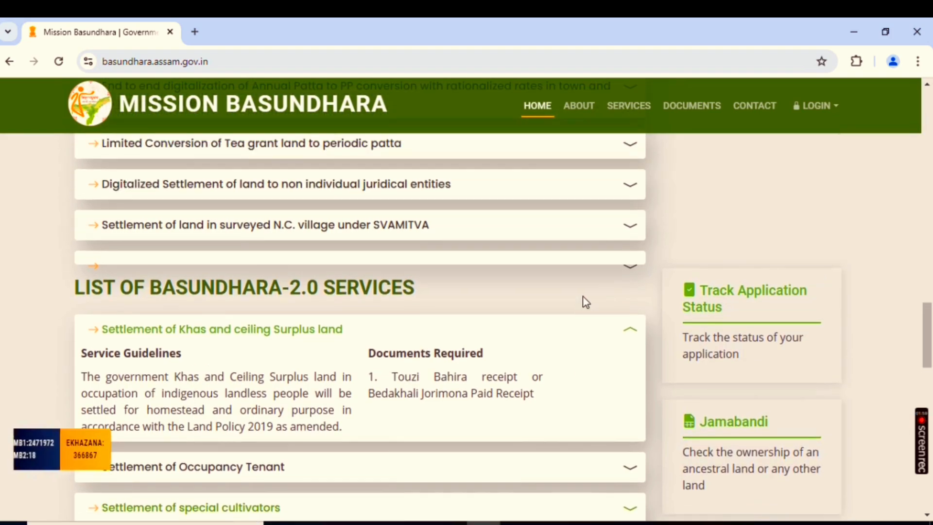
pyautogui.scroll(-2, 585, 302)
pyautogui.scroll(7, 585, 302)
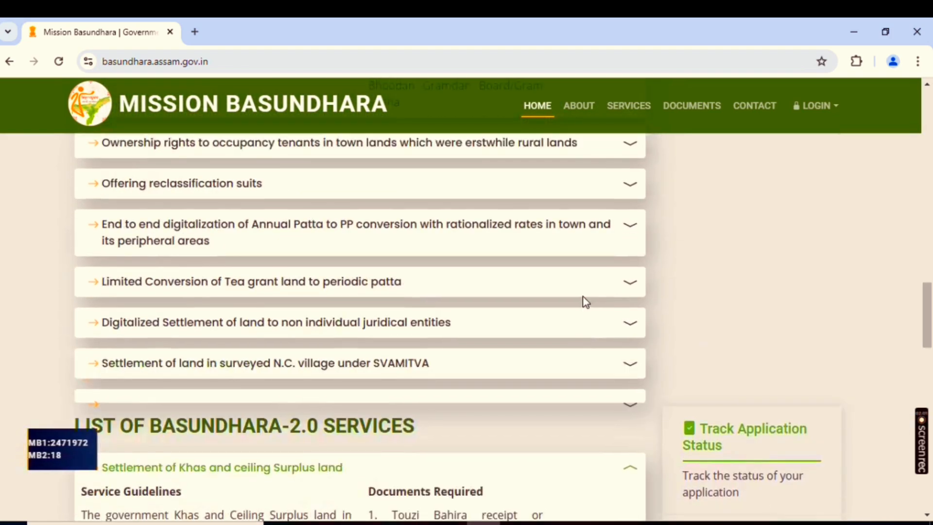
pyautogui.scroll(7, 586, 301)
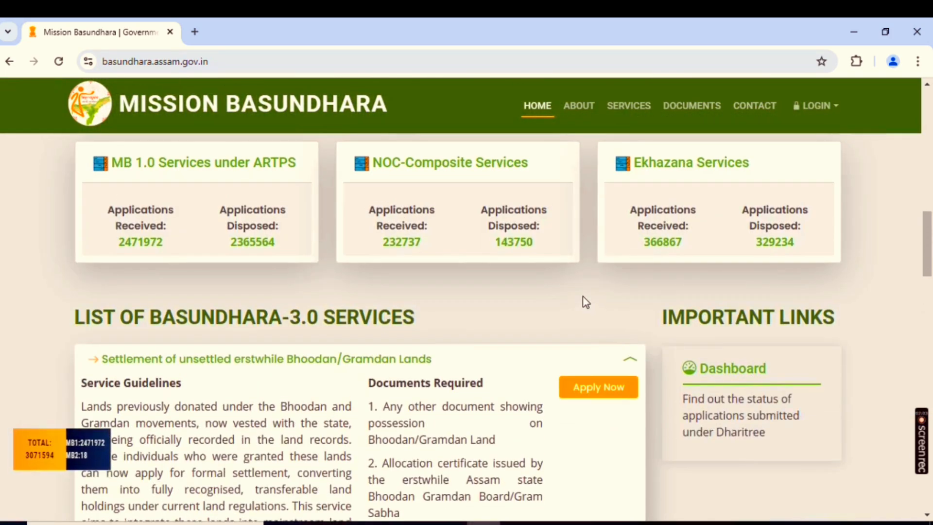
pyautogui.scroll(7, 587, 302)
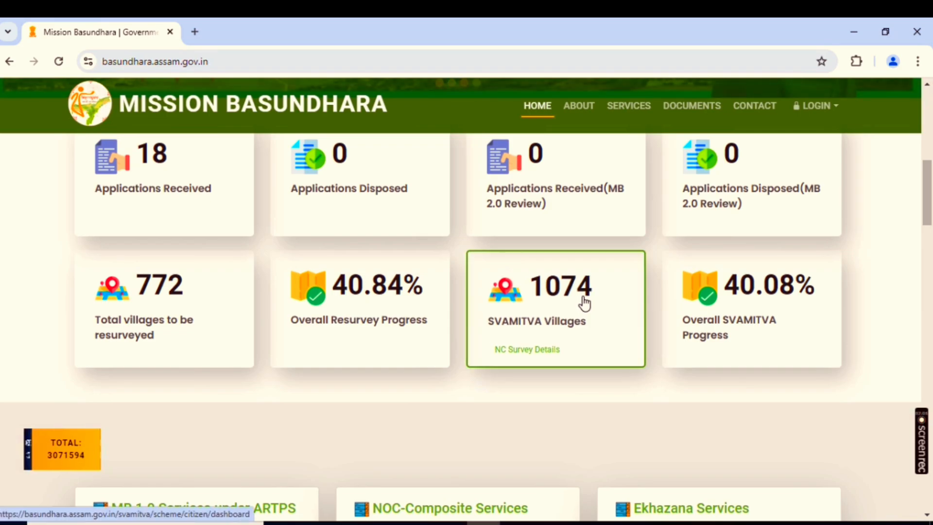
pyautogui.scroll(4, 584, 302)
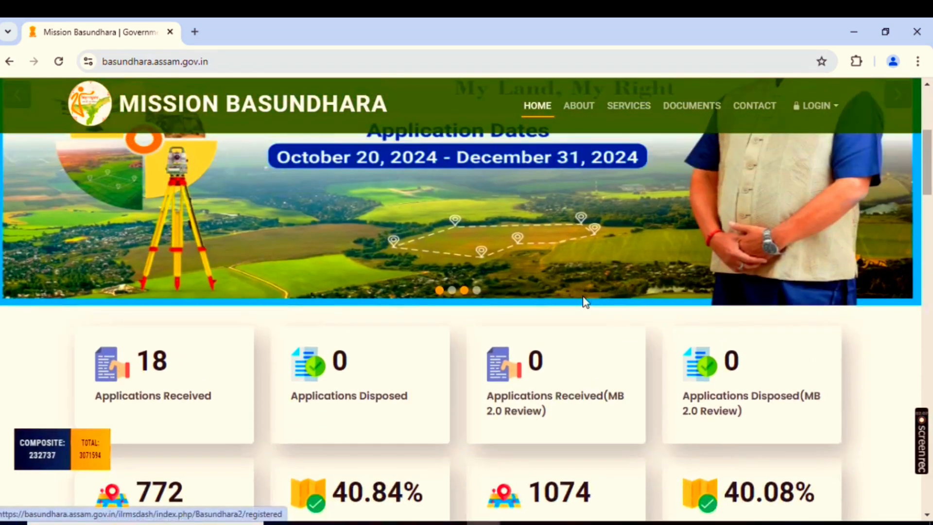
pyautogui.scroll(6, 586, 302)
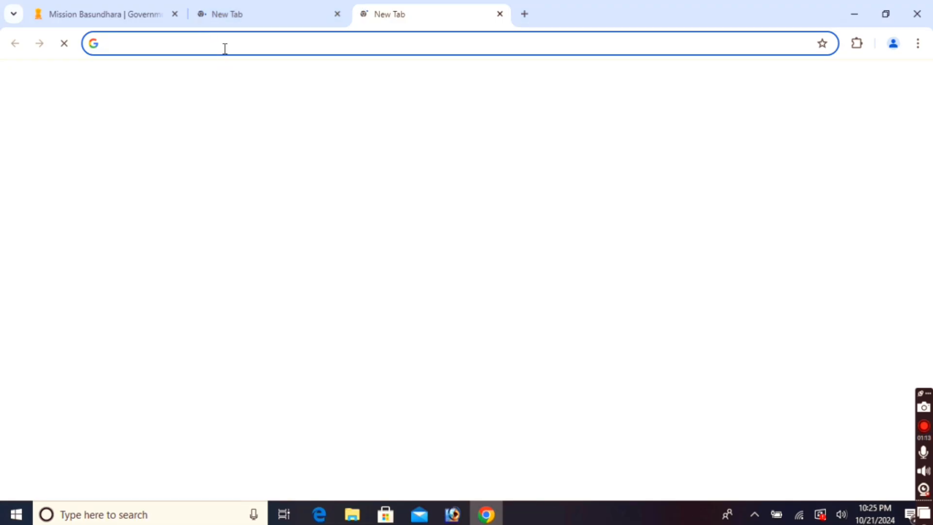
# Step: Search the web for "rtps assam" and open the Sewa Setu portal from the results
pyautogui.click(225, 49)
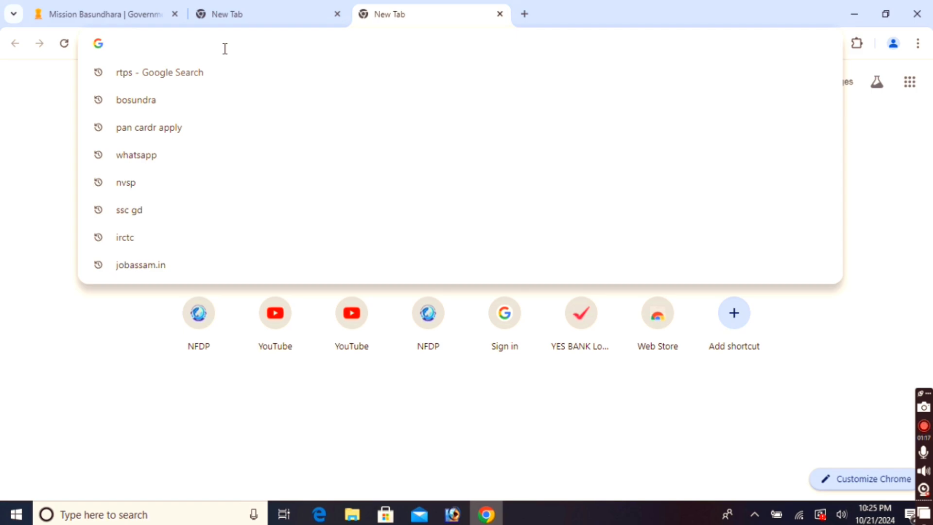
pyautogui.write('R')
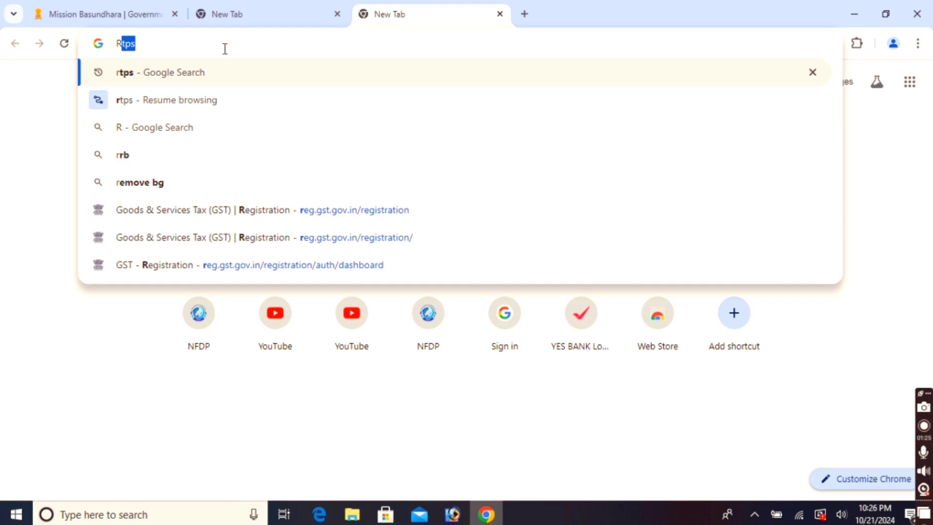
pyautogui.write('T')
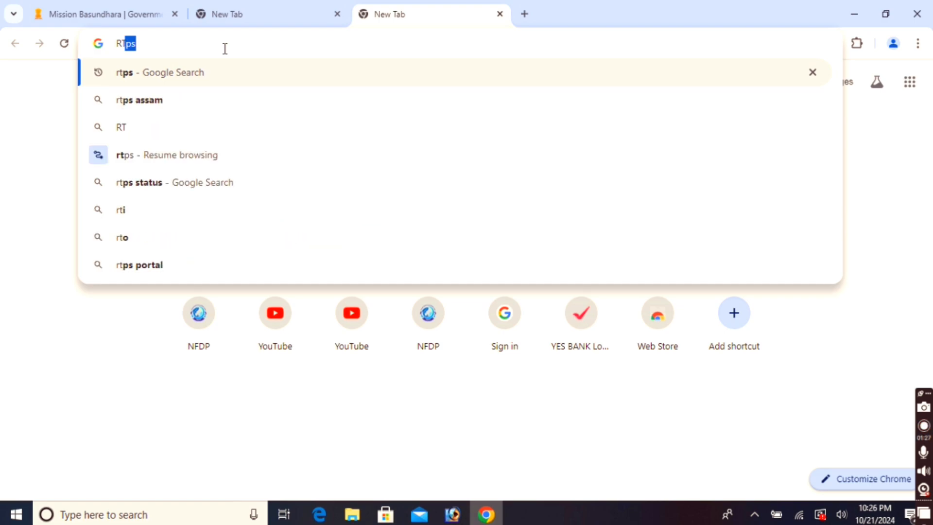
pyautogui.write('P')
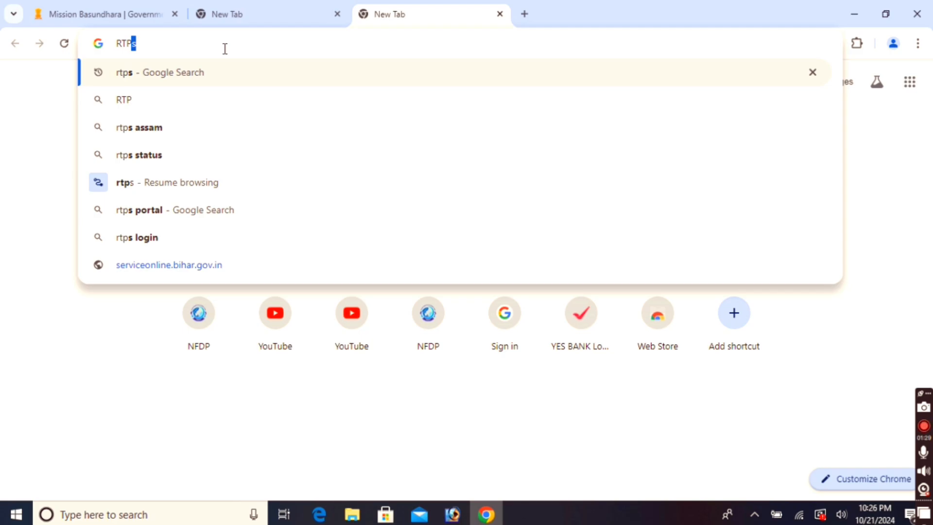
pyautogui.click(168, 131)
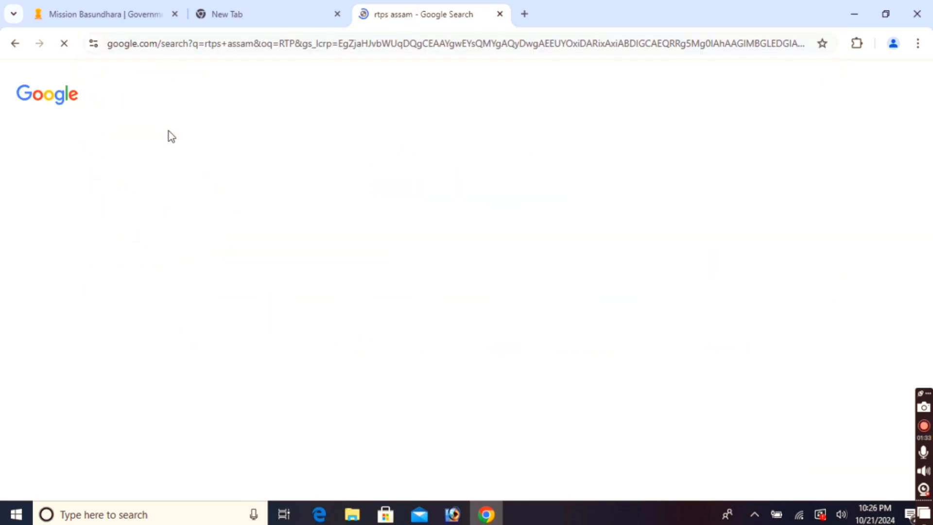
pyautogui.click(235, 213)
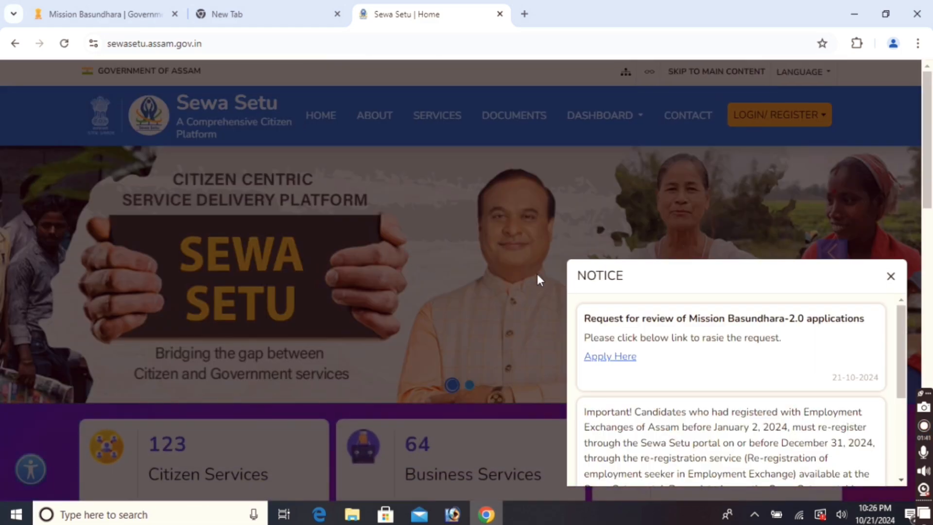
# Step: Read the portal's notice and open the e-Khajana page from the service search's popular services
pyautogui.scroll(-1, 721, 328)
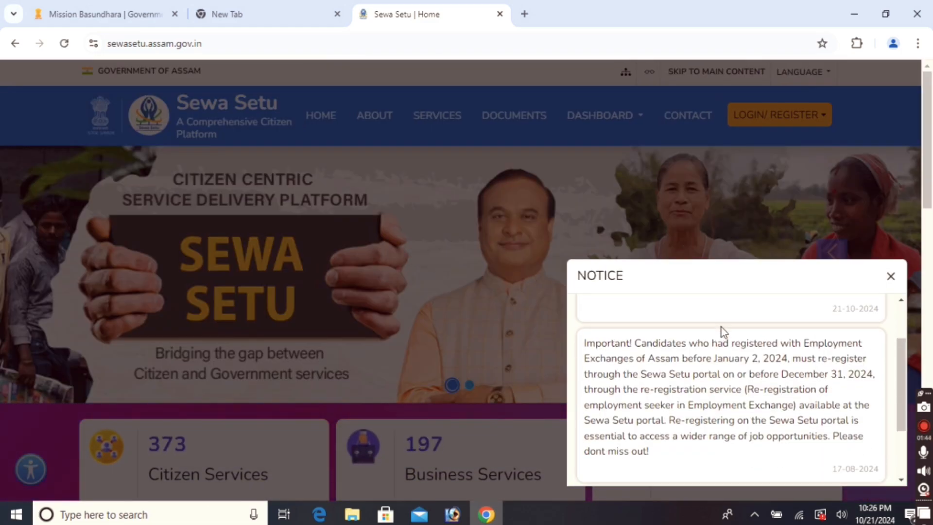
pyautogui.scroll(-2, 721, 328)
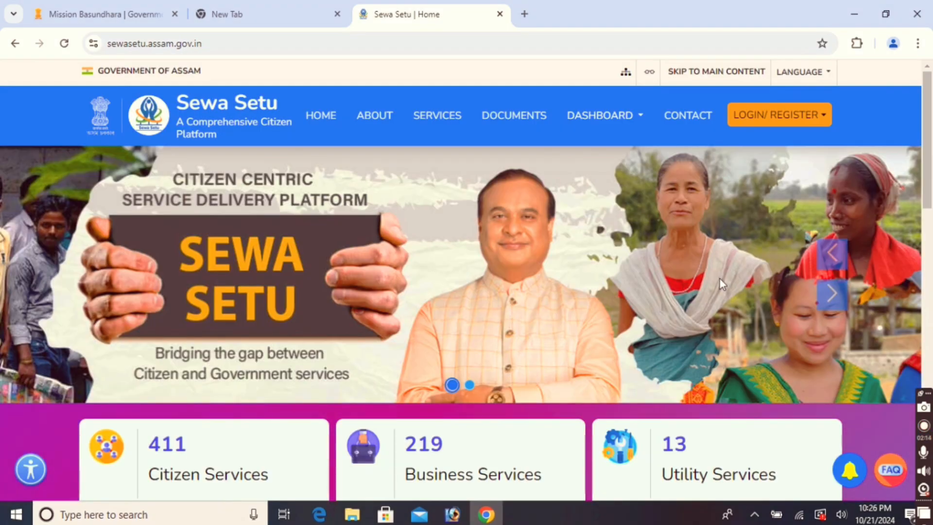
pyautogui.scroll(-2, 720, 280)
pyautogui.scroll(-4, 721, 285)
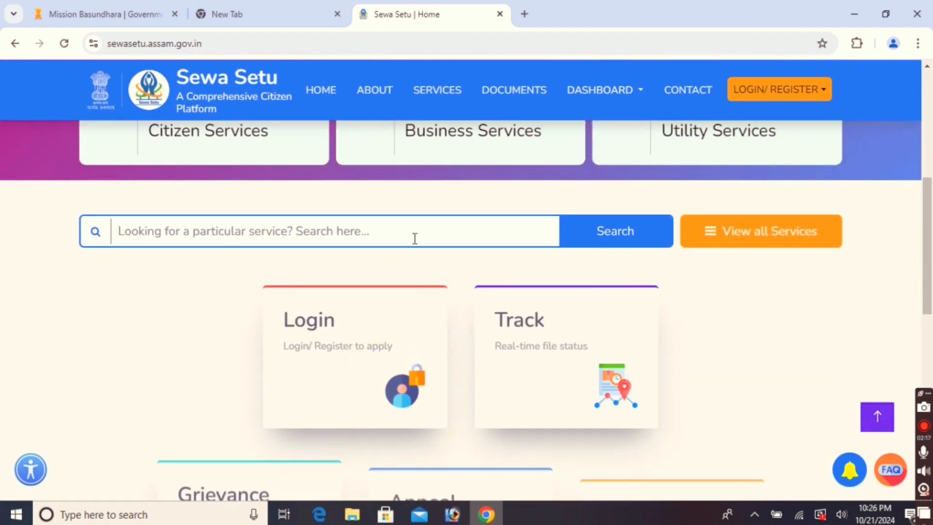
pyautogui.click(414, 238)
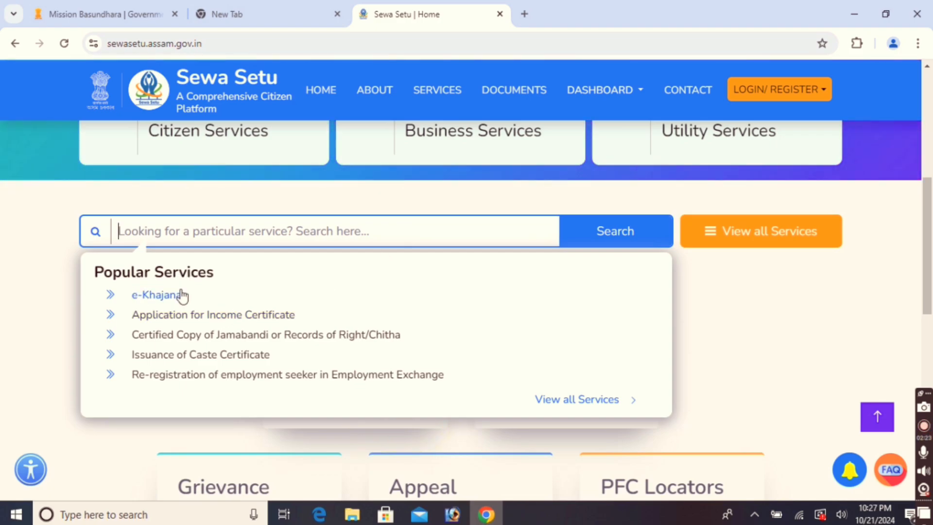
pyautogui.click(165, 299)
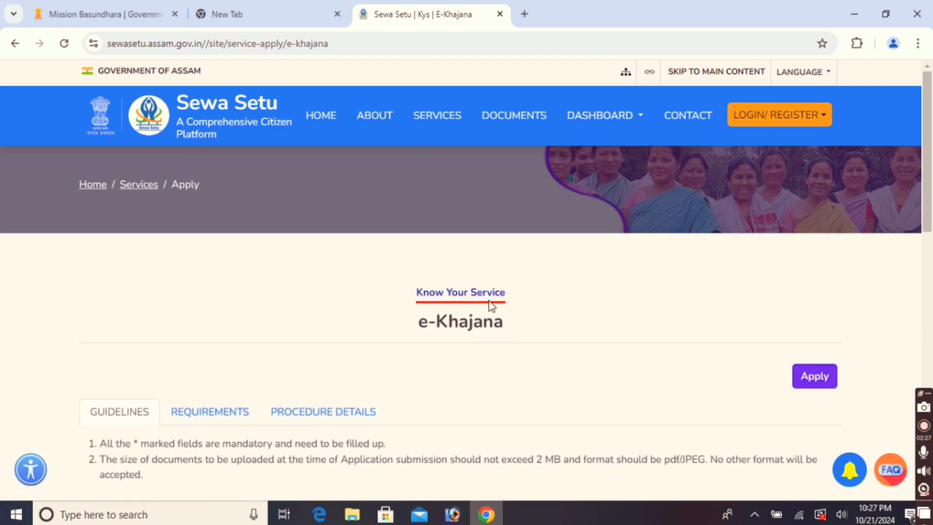
# Step: Review the e-Khajana guidelines, eligibility criteria and the requirements with supporting documents and fees
pyautogui.scroll(-2, 508, 305)
pyautogui.scroll(-1, 214, 352)
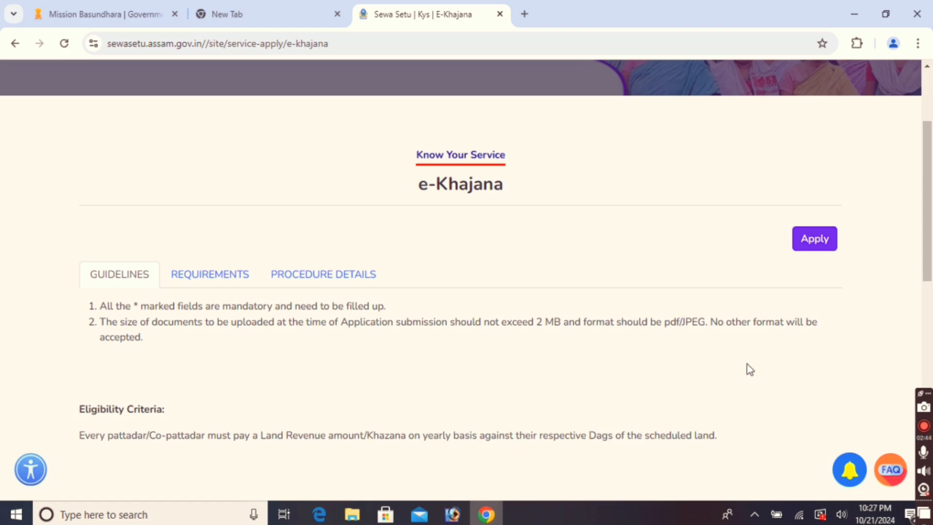
pyautogui.scroll(-3, 664, 365)
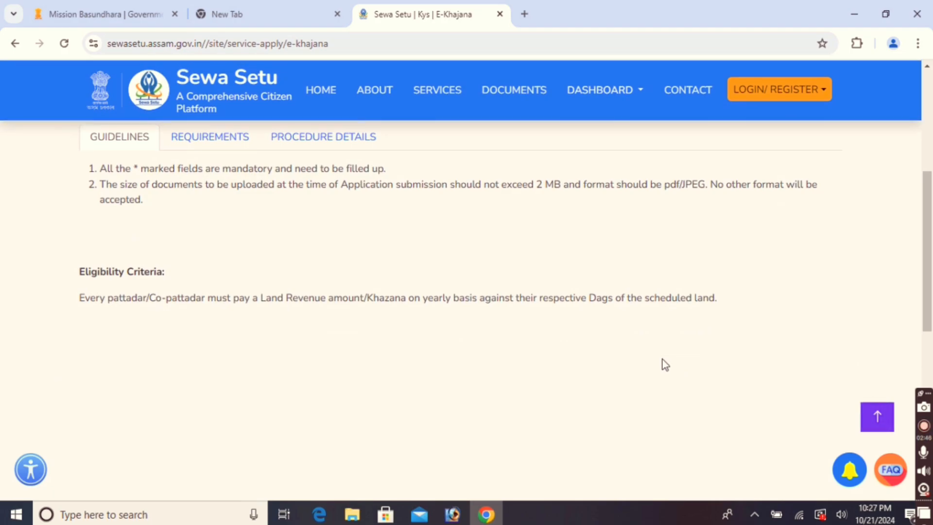
pyautogui.scroll(4, 630, 365)
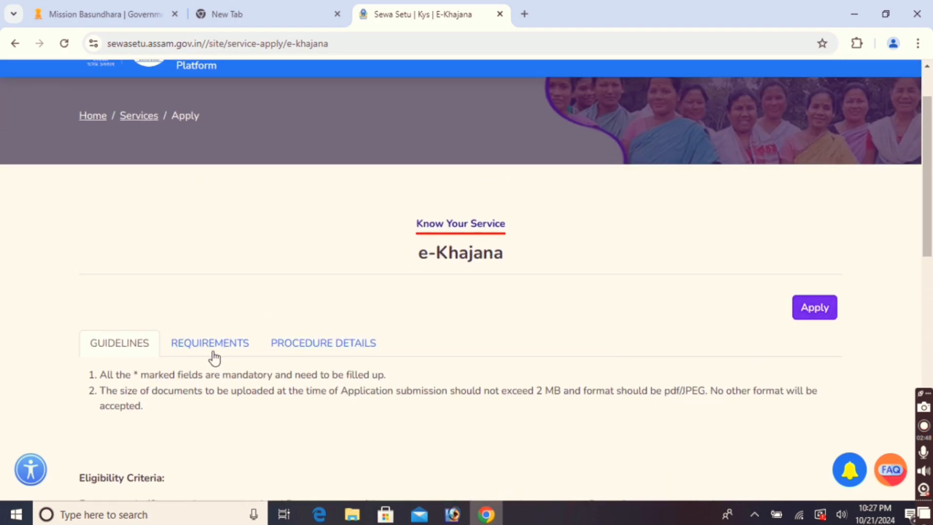
pyautogui.click(211, 348)
pyautogui.scroll(-1, 423, 343)
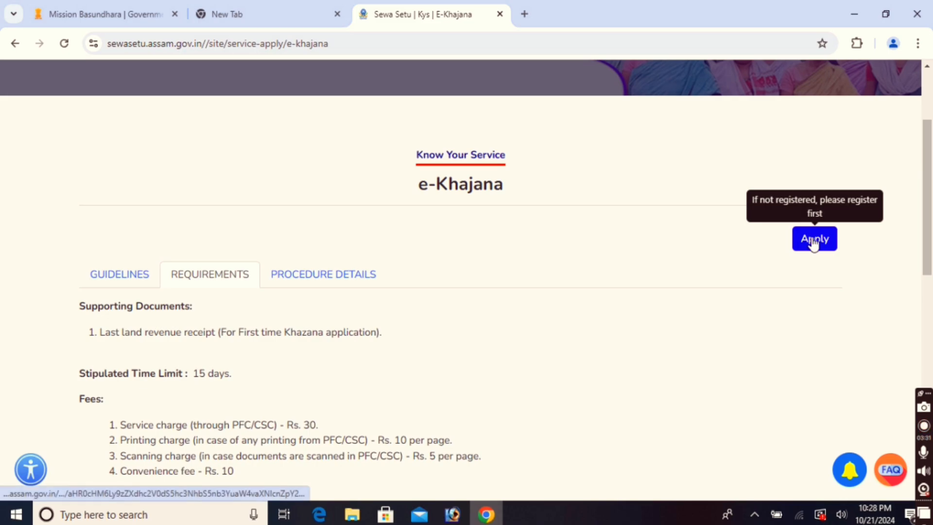
# Step: Start the e-Khajana application and select Citizen as the user type for Single Sign On
pyautogui.click(814, 240)
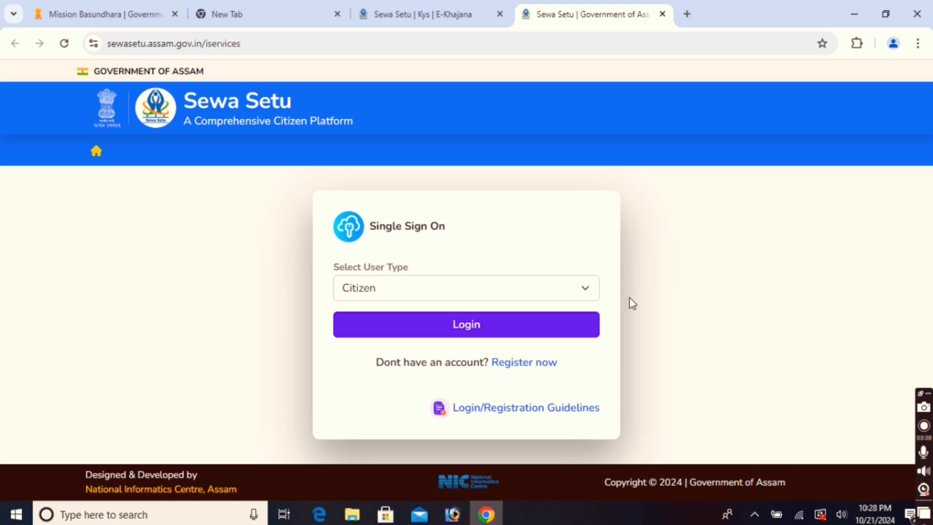
pyautogui.click(444, 297)
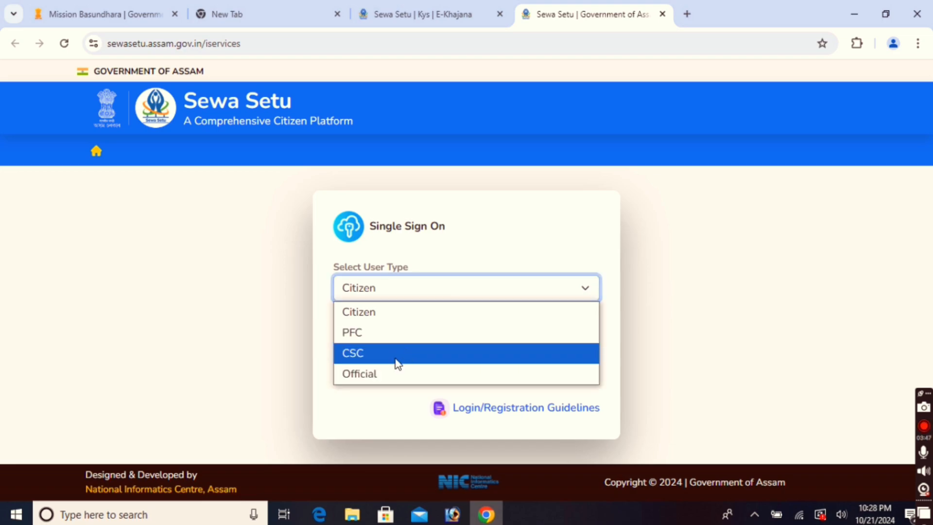
pyautogui.click(379, 316)
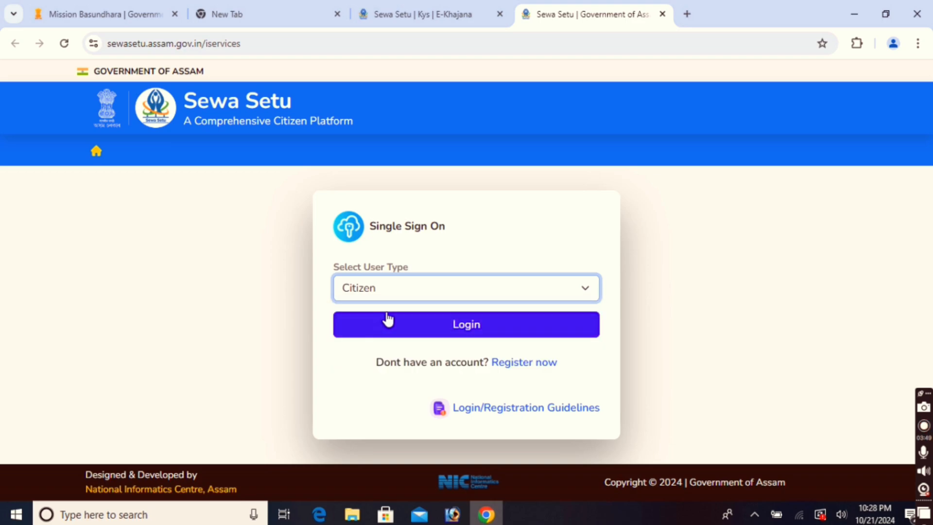
pyautogui.click(413, 290)
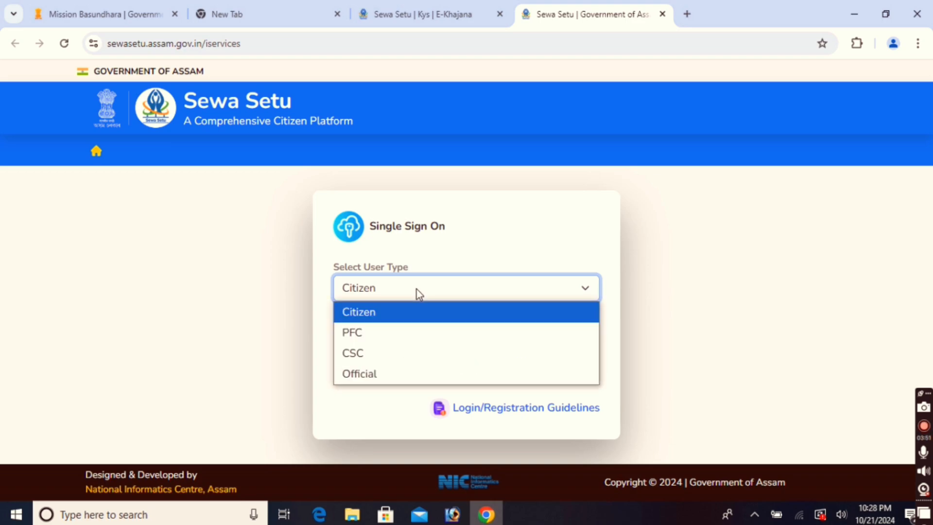
pyautogui.click(401, 320)
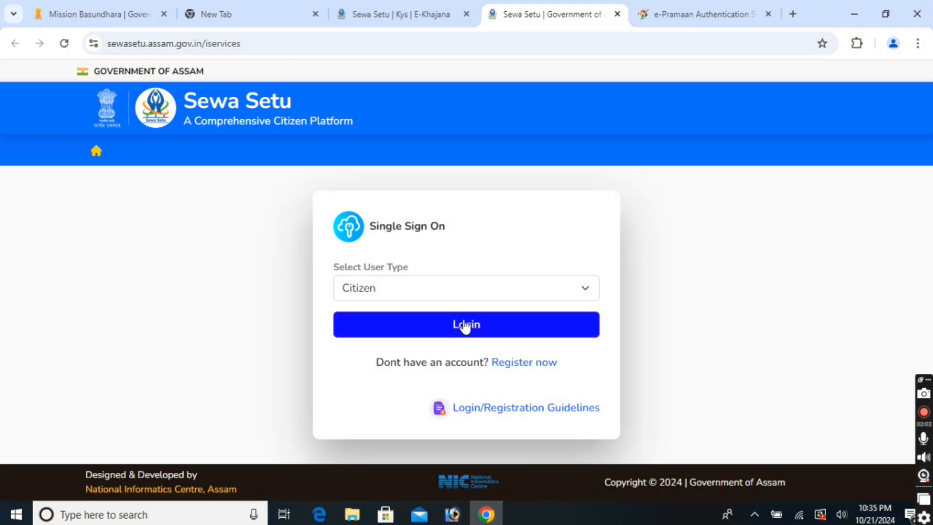
# Step: Log in, submit the Aadhaar OTP for verification, and continue with New Registration as the application type
pyautogui.click(466, 324)
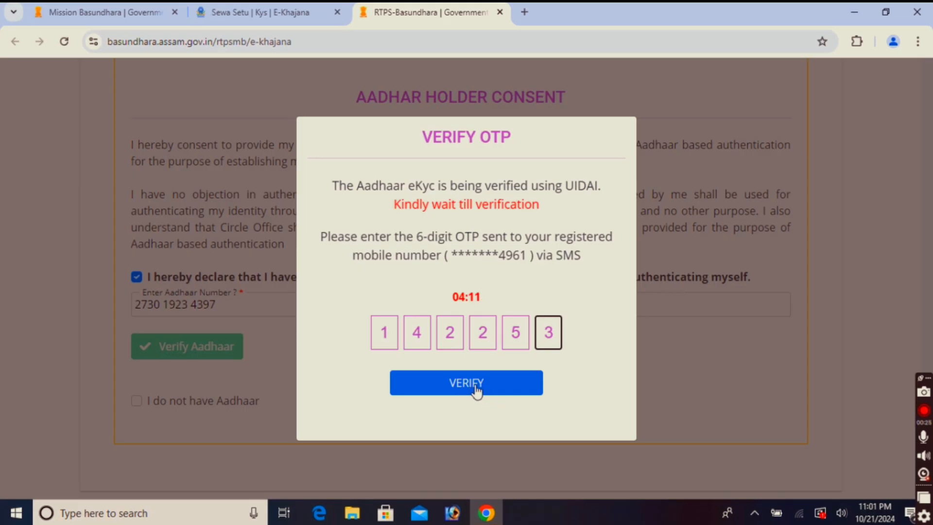
pyautogui.click(478, 385)
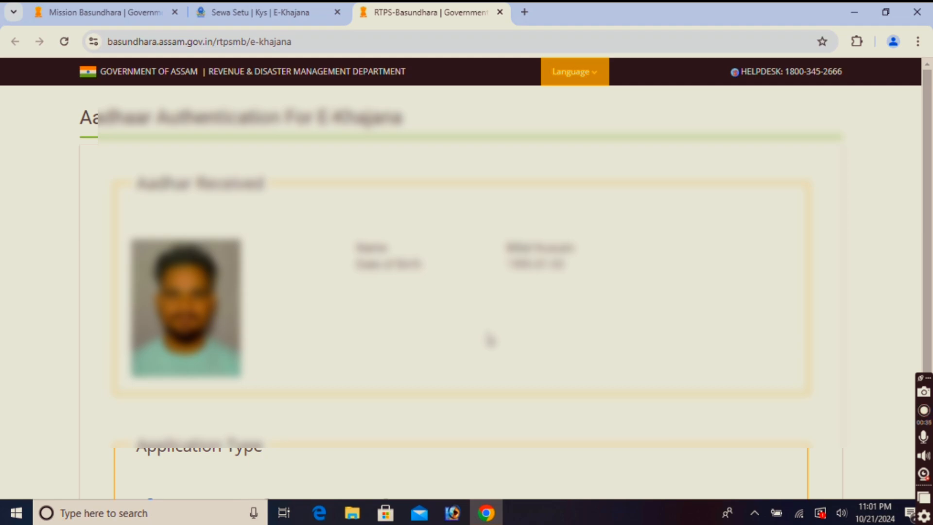
pyautogui.scroll(-3, 523, 325)
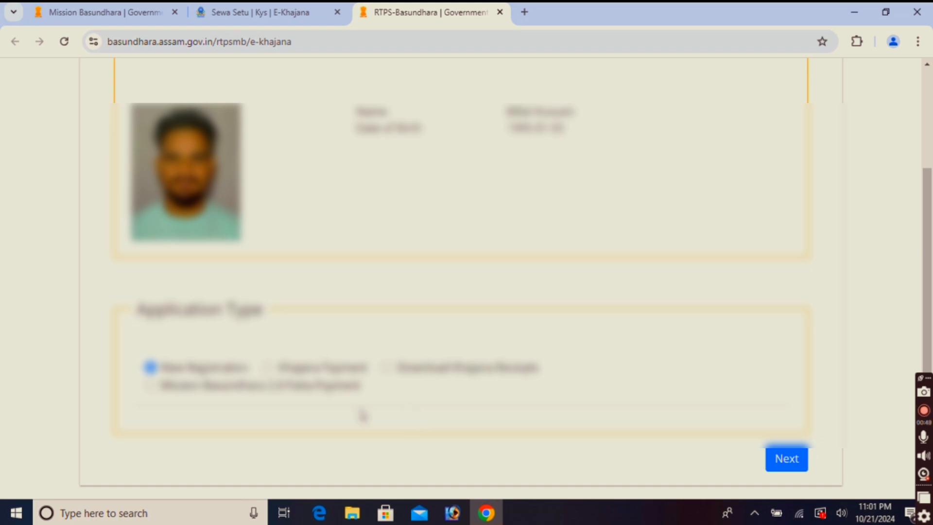
pyautogui.click(776, 457)
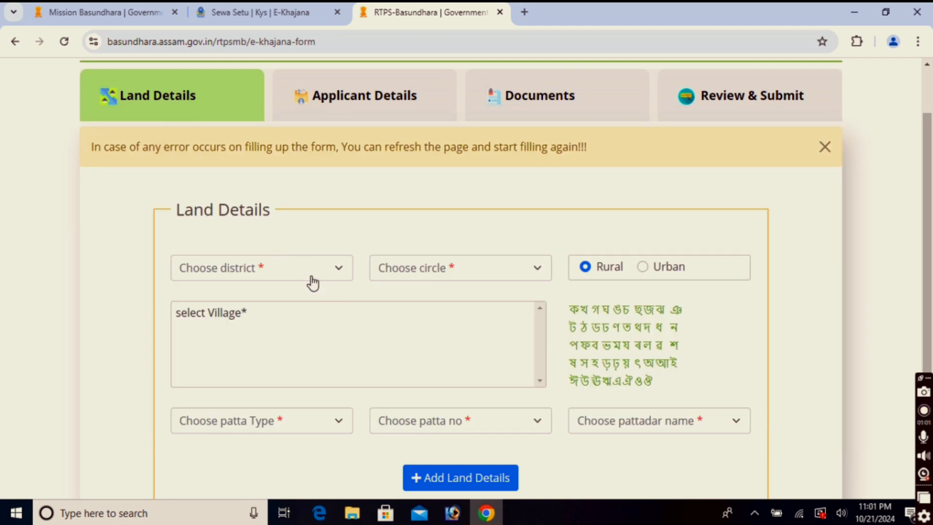
# Step: Choose Bajali as the land's district and সৰুপেটা as its circle
pyautogui.click(313, 283)
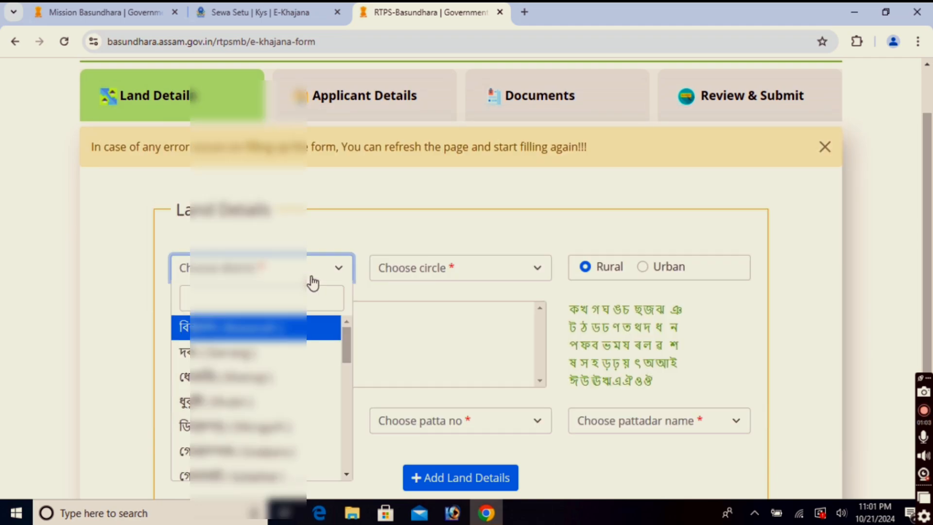
pyautogui.scroll(-3, 282, 384)
pyautogui.scroll(-4, 281, 384)
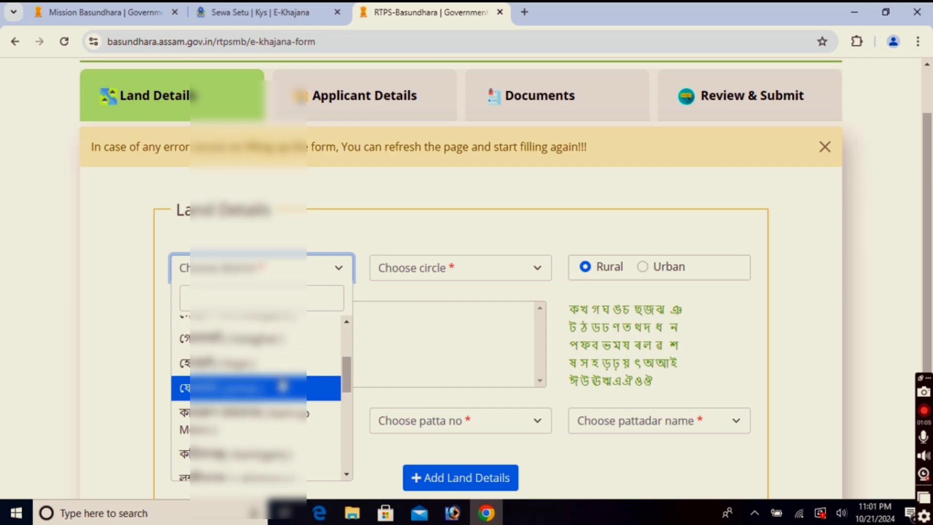
pyautogui.scroll(-4, 282, 385)
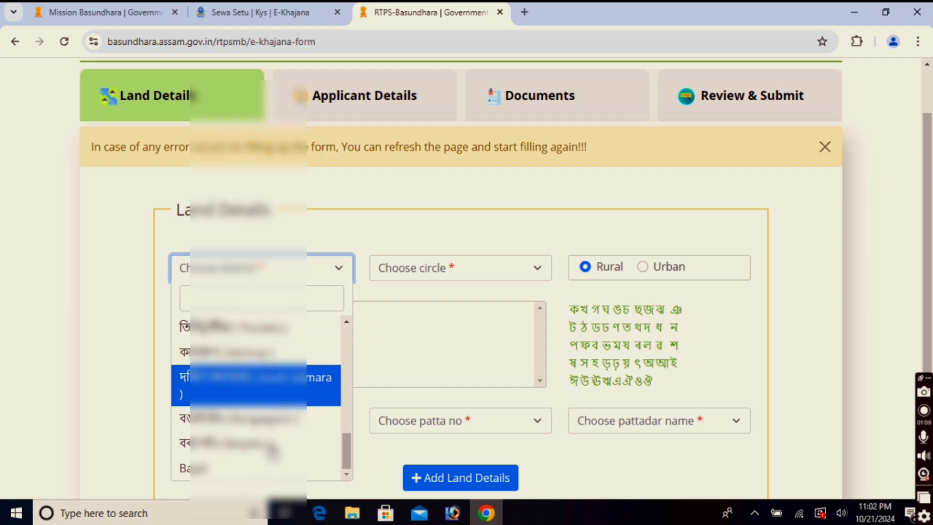
pyautogui.click(243, 468)
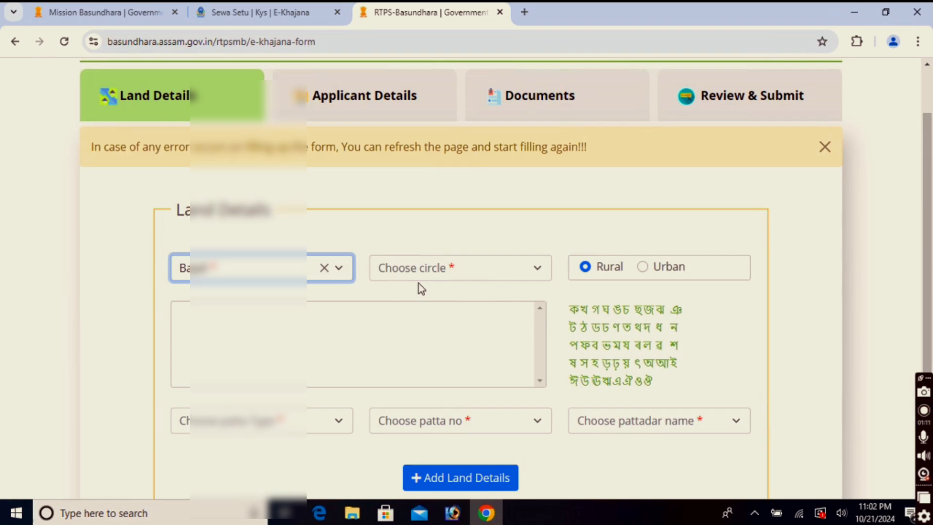
pyautogui.click(454, 270)
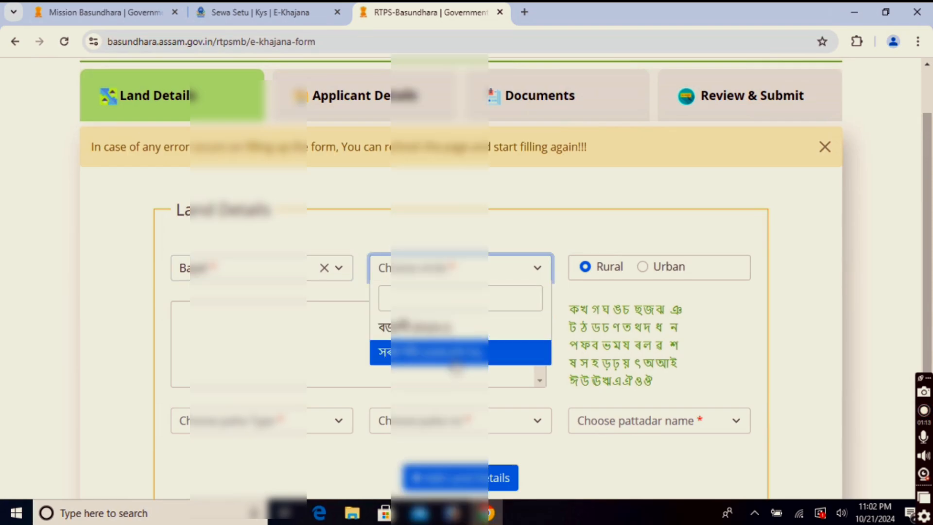
pyautogui.click(438, 352)
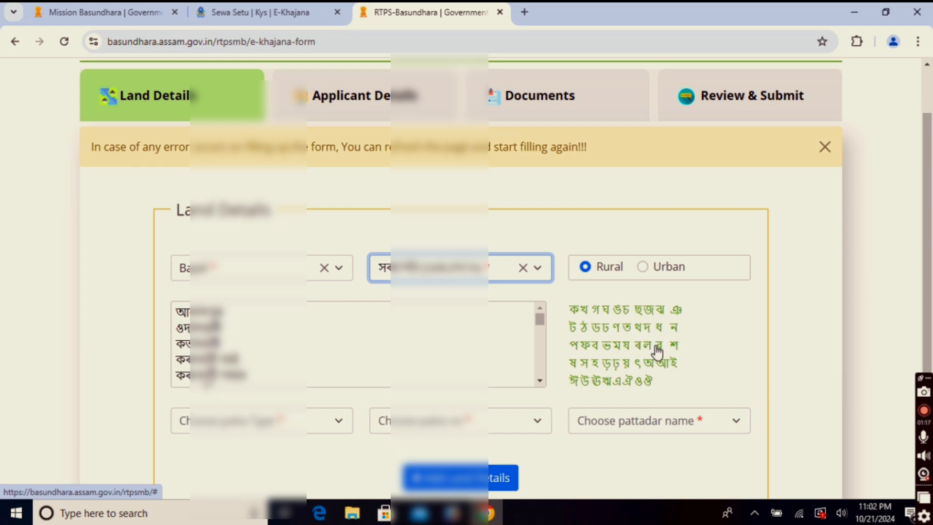
# Step: Filter the village list by the letter প and select the village পূৰ্বলুৱাশুৰ
pyautogui.click(573, 344)
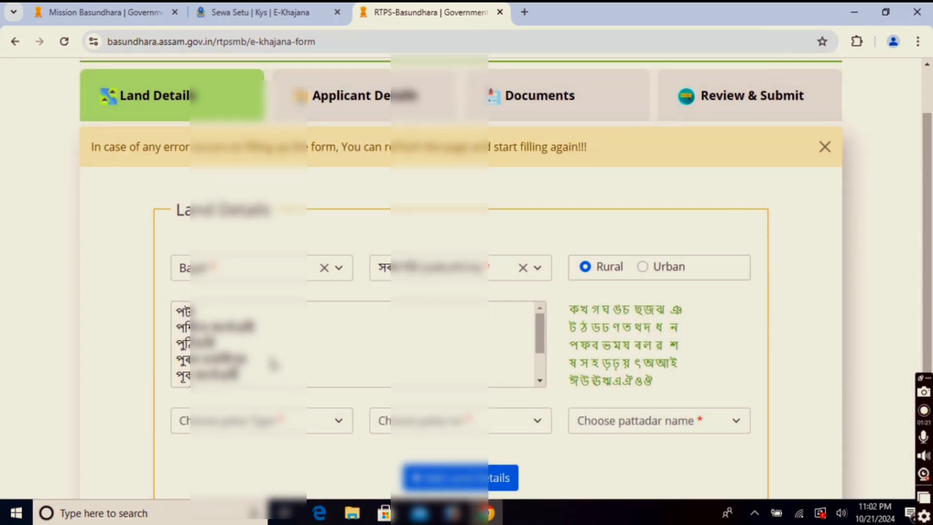
pyautogui.scroll(-4, 348, 355)
pyautogui.scroll(-1, 348, 355)
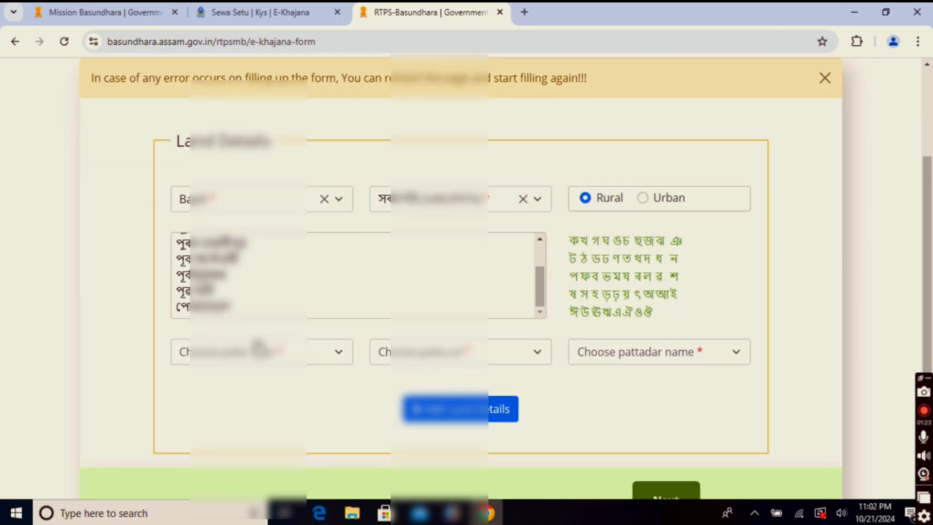
pyautogui.click(348, 276)
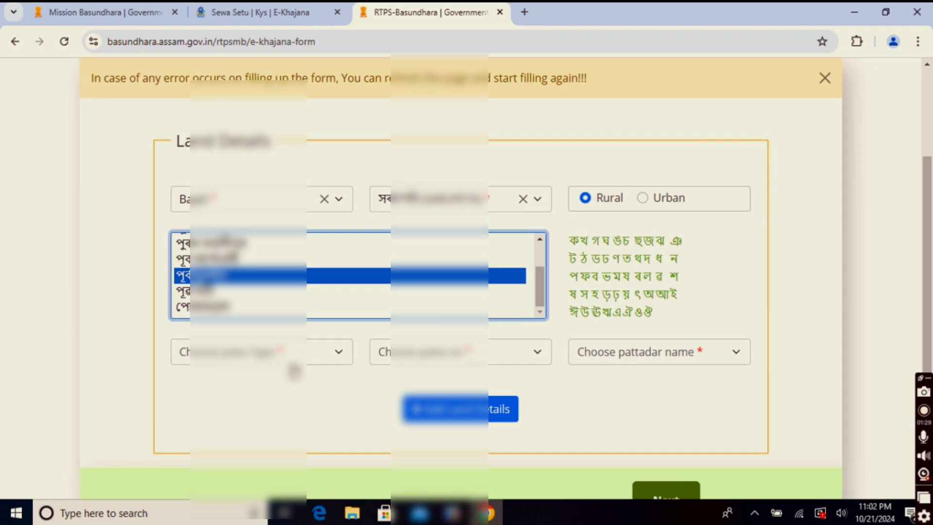
# Step: Set the patta type to খেৰাজ ম্যাদী, KHARAJ MIYADI and choose the land's patta number
pyautogui.click(303, 363)
pyautogui.scroll(-1, 305, 364)
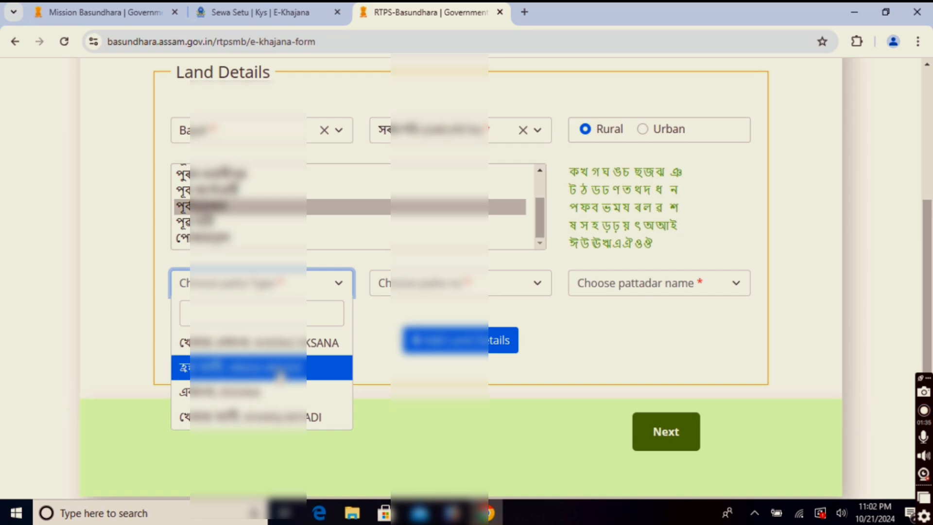
pyautogui.click(263, 417)
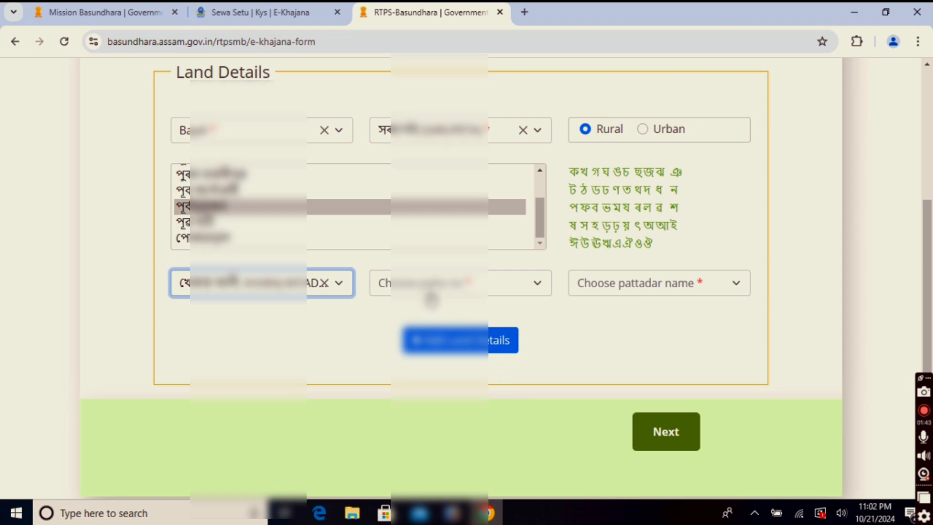
pyautogui.click(499, 292)
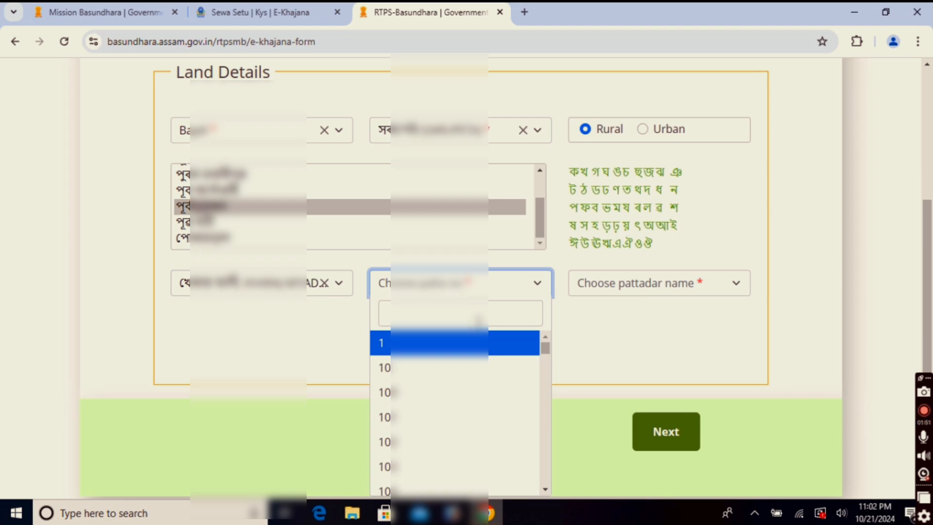
pyautogui.click(478, 320)
pyautogui.write('128')
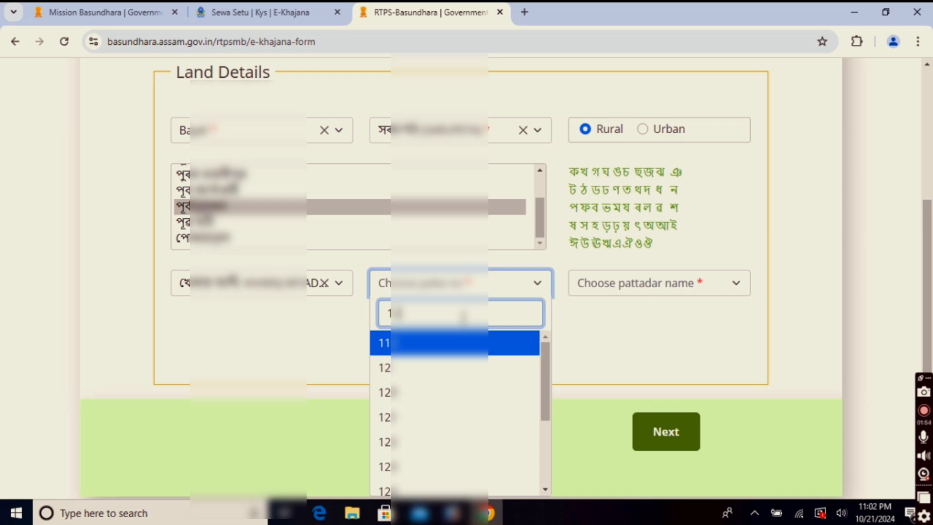
pyautogui.click(464, 346)
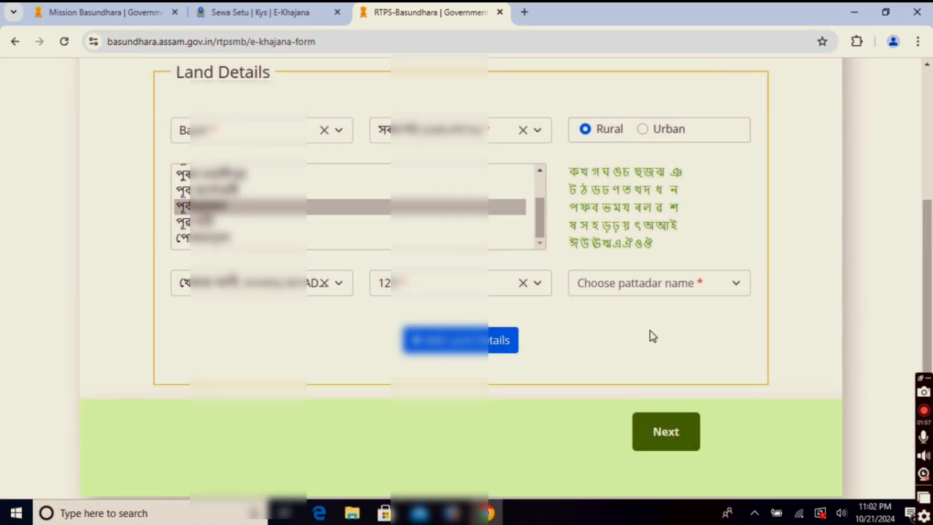
# Step: Choose the pattadar's name and add the completed land details to the application
pyautogui.click(652, 297)
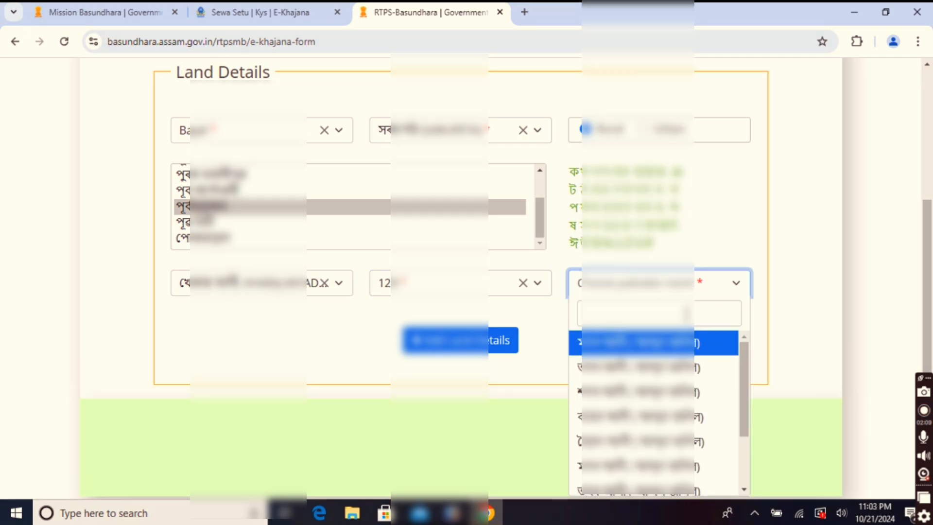
pyautogui.scroll(-1, 686, 313)
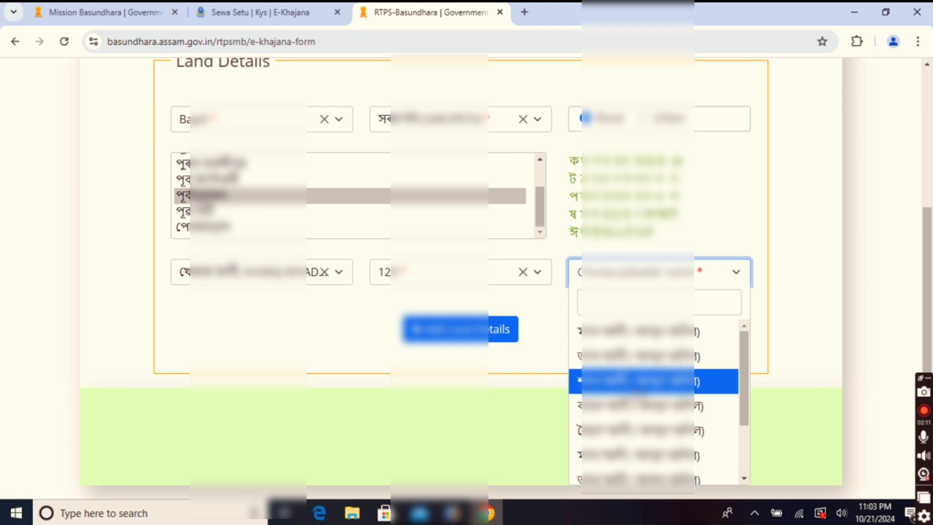
pyautogui.click(640, 387)
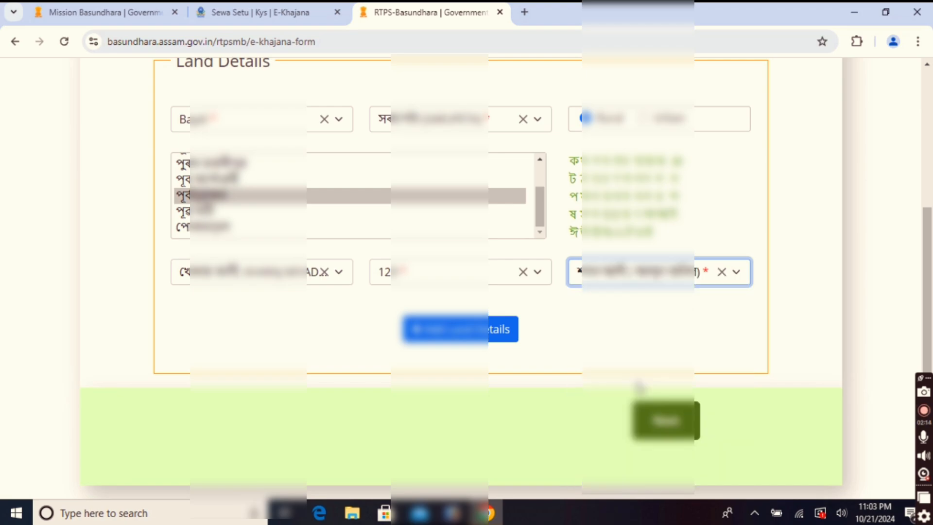
pyautogui.click(481, 335)
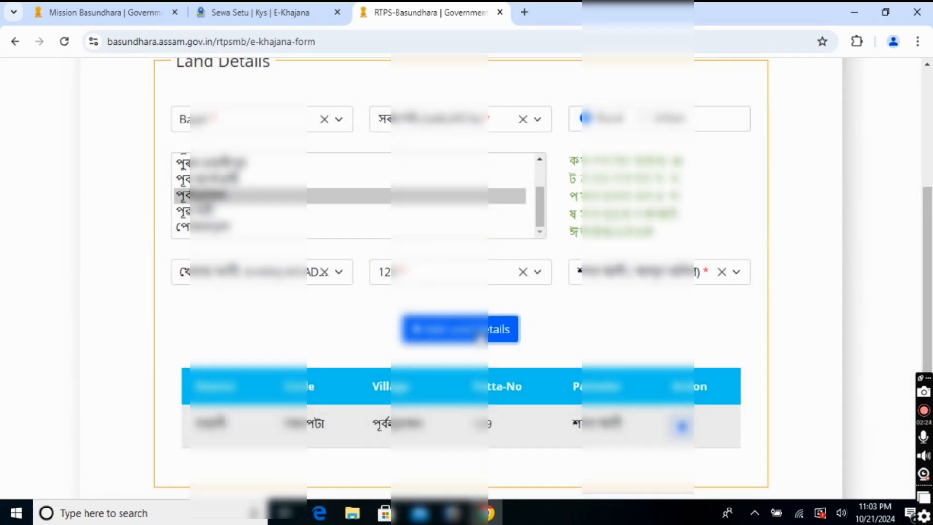
# Step: Save the land details and confirm proceeding to the applicant details section
pyautogui.scroll(-3, 481, 337)
pyautogui.click(670, 422)
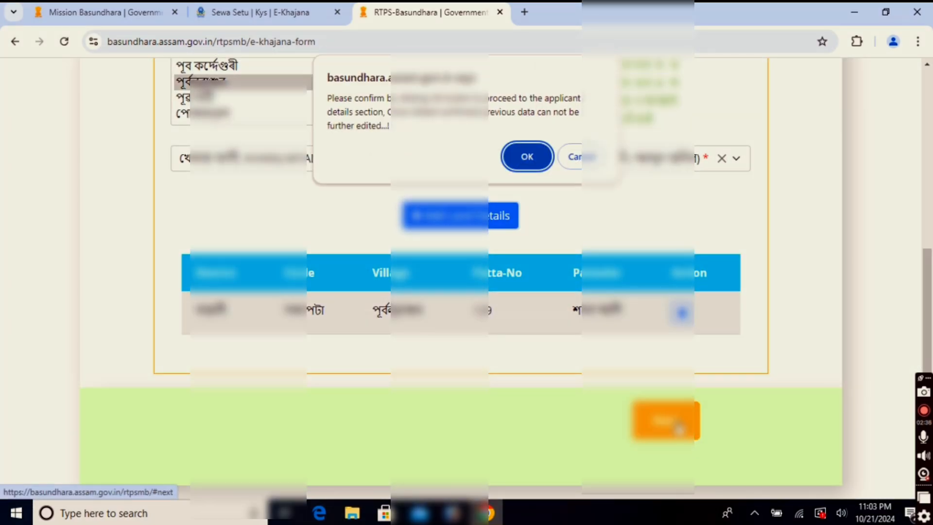
pyautogui.click(526, 159)
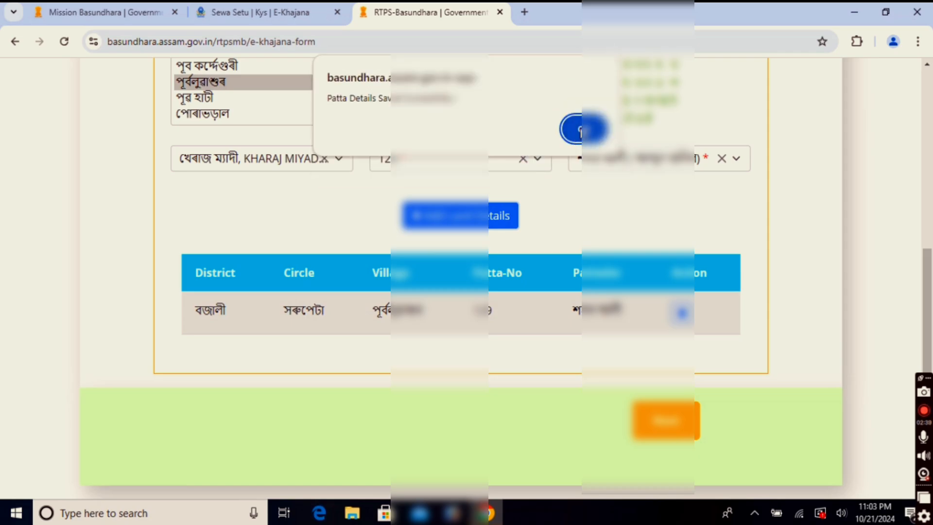
pyautogui.click(579, 130)
# Step: Fill in the applicant's and guardian's names in Assamese, then save the applicant details and confirm proceeding to document upload
pyautogui.scroll(-3, 577, 237)
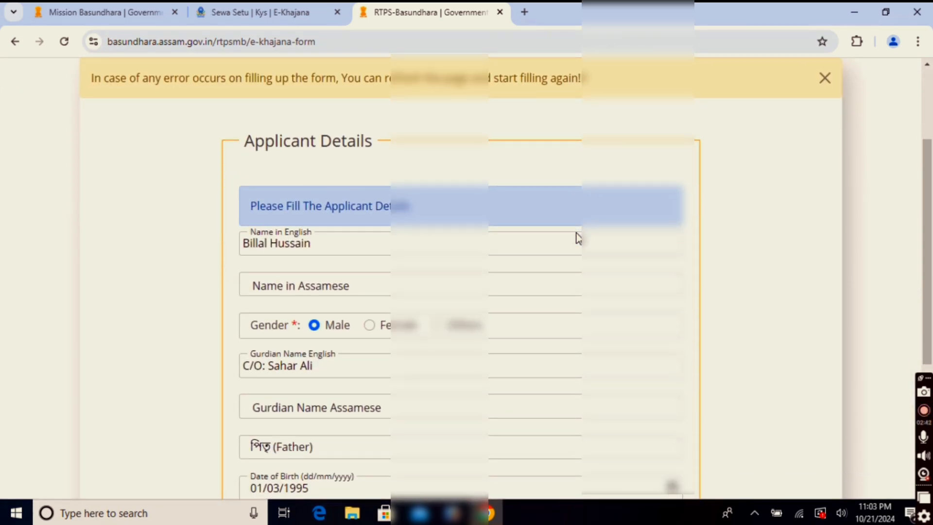
pyautogui.scroll(-1, 577, 233)
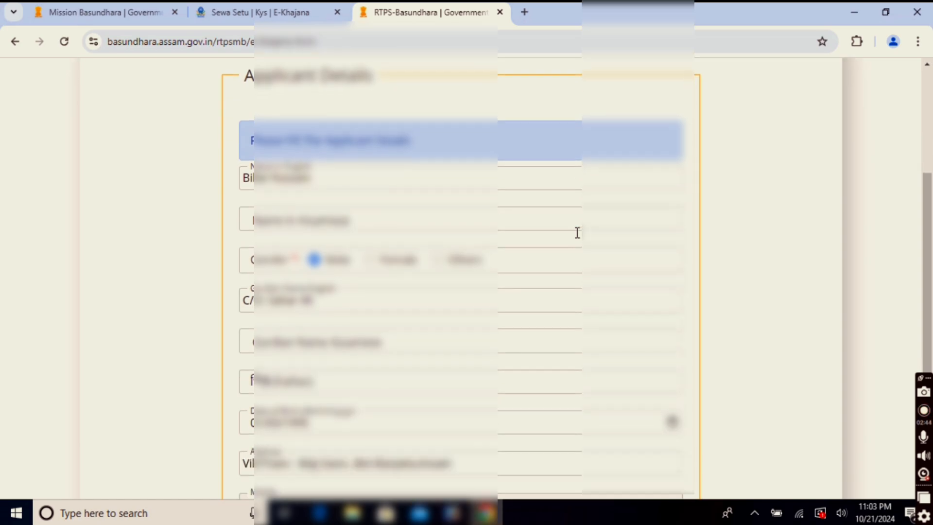
pyautogui.click(320, 220)
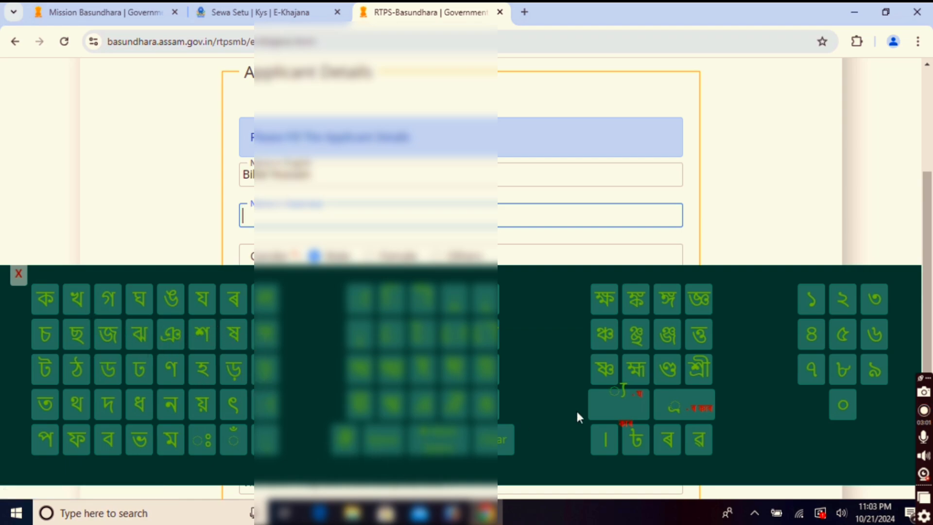
pyautogui.scroll(-1, 206, 389)
pyautogui.scroll(1, 112, 366)
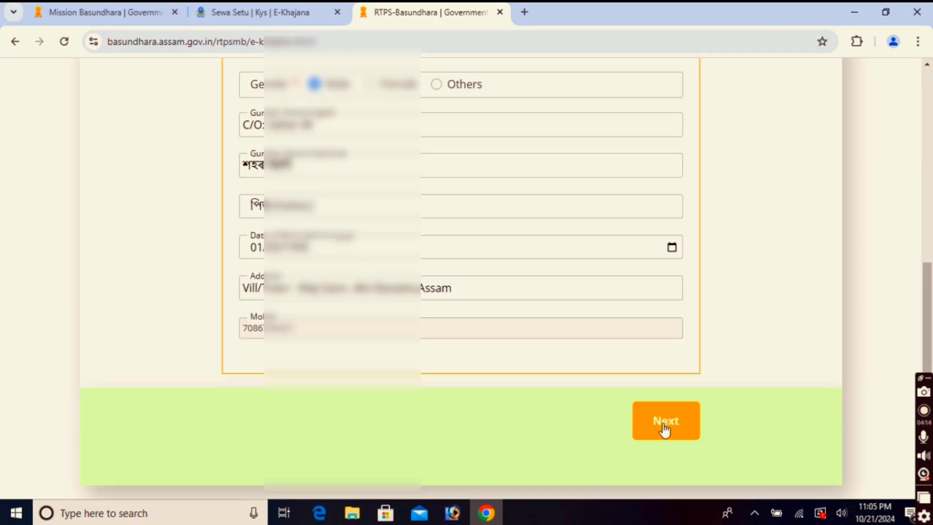
pyautogui.click(663, 430)
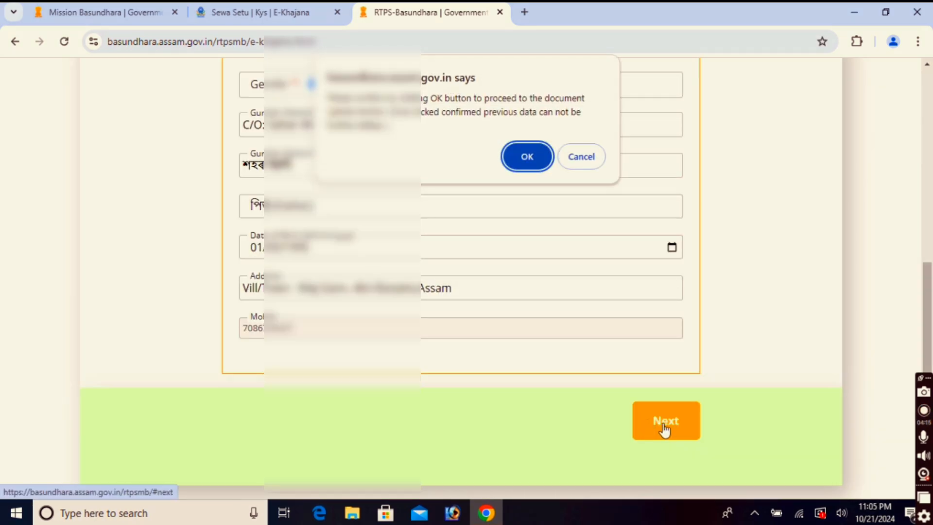
pyautogui.click(522, 164)
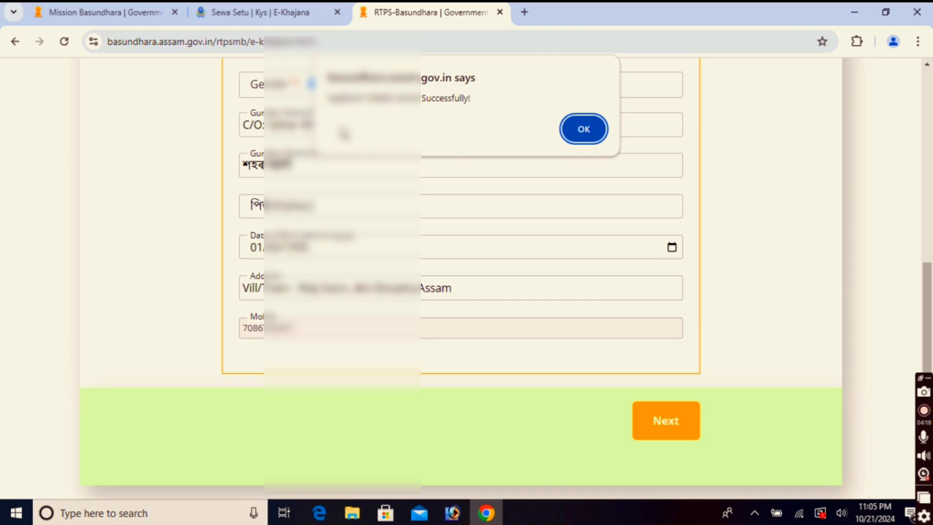
pyautogui.click(578, 130)
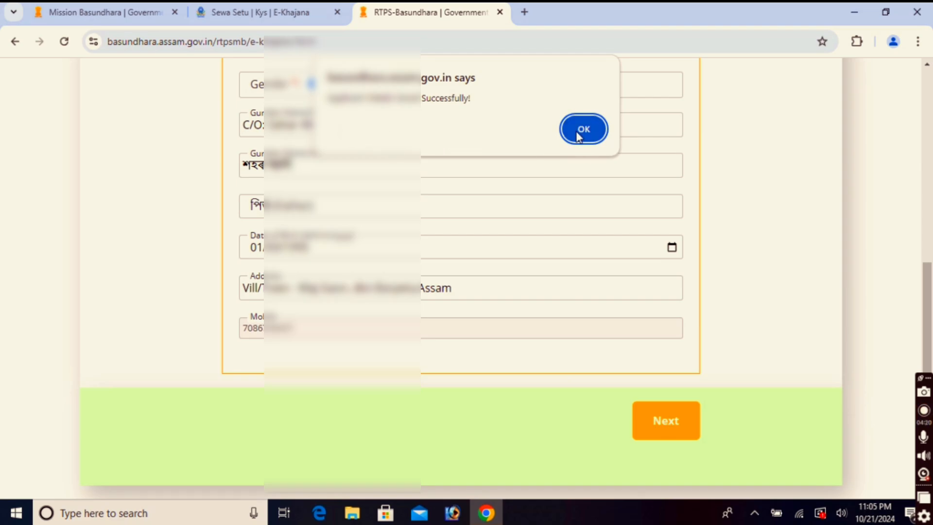
# Step: Attach khajna.PDF from the Desktop as the last Khajana receipt
pyautogui.scroll(-3, 599, 321)
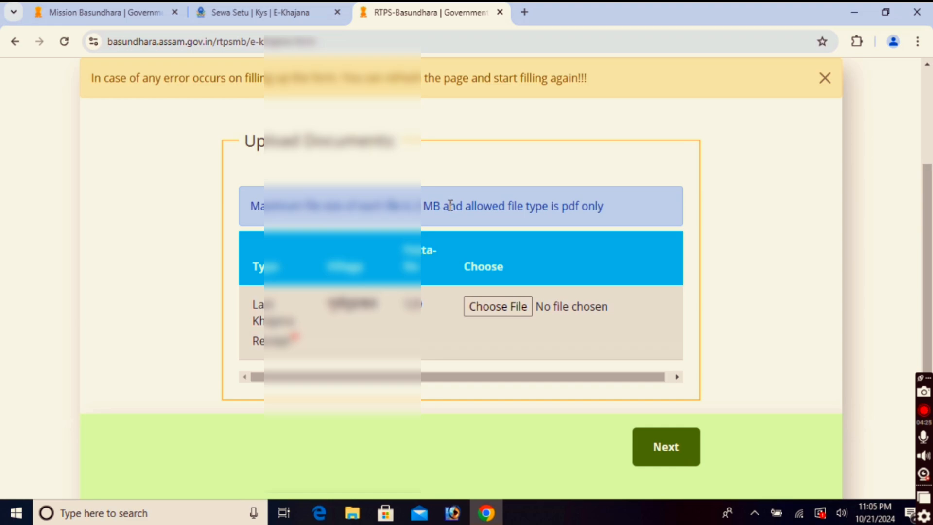
pyautogui.scroll(-1, 451, 205)
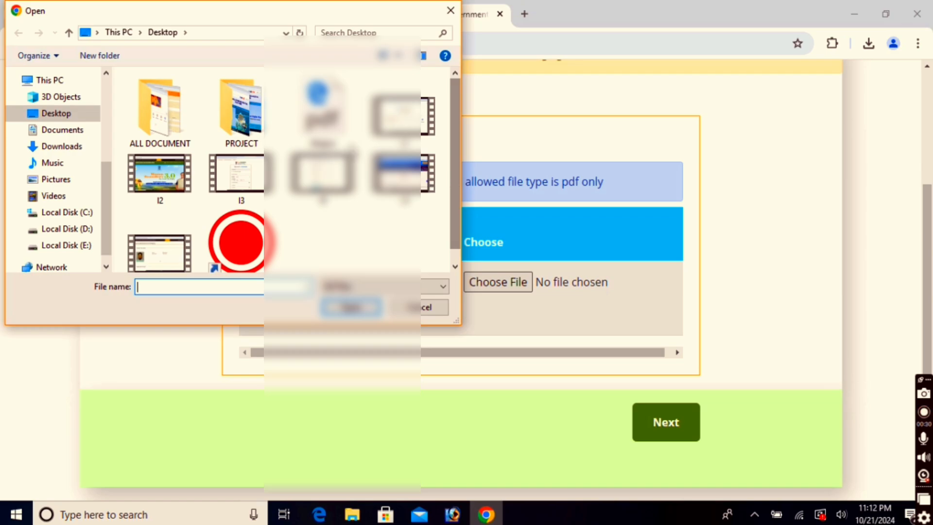
pyautogui.click(322, 109)
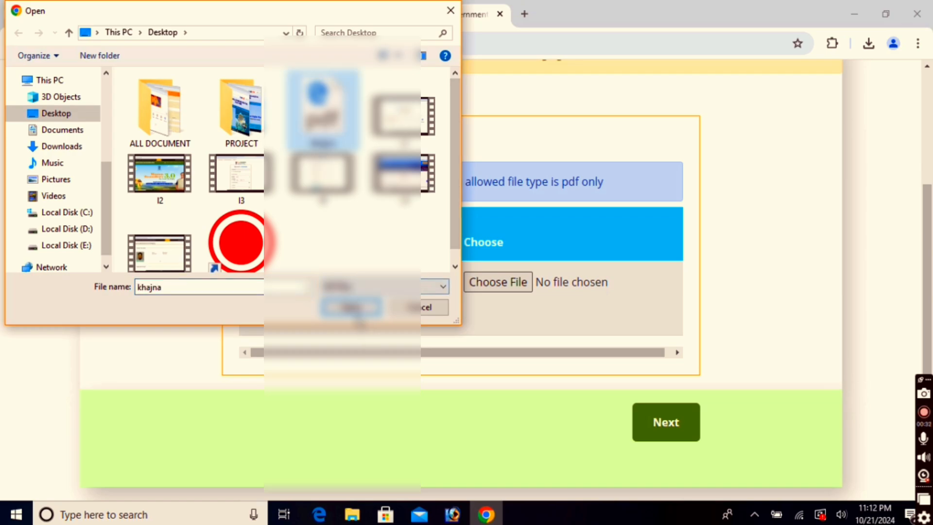
pyautogui.click(351, 307)
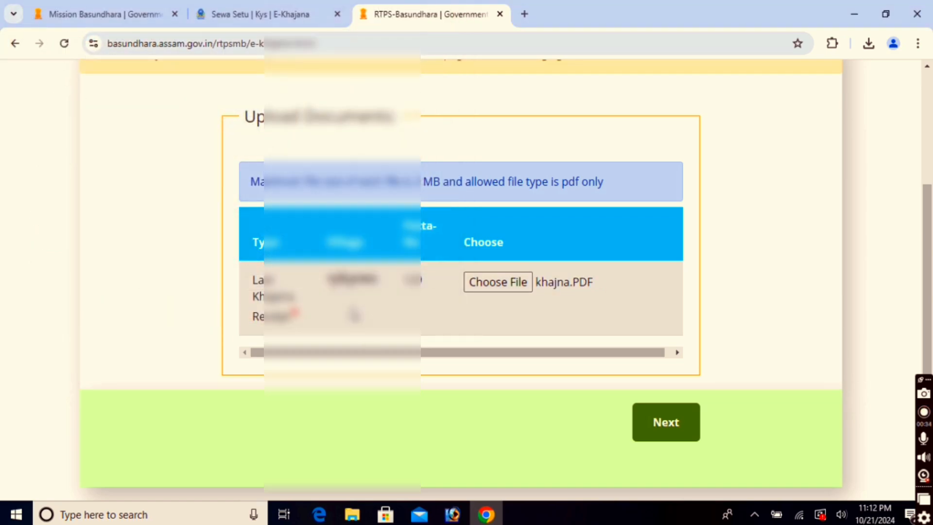
# Step: Save the attached receipt and confirm proceeding to the application review
pyautogui.click(671, 430)
pyautogui.click(528, 159)
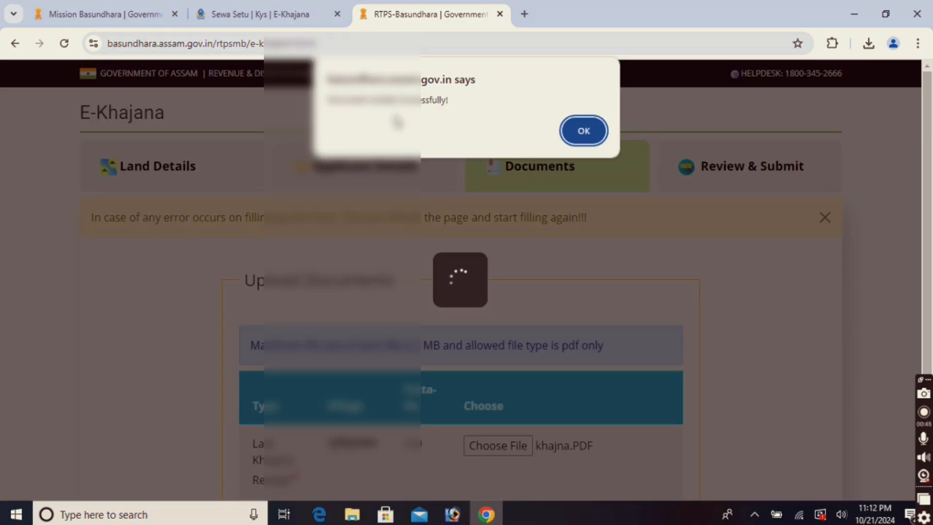
pyautogui.click(585, 130)
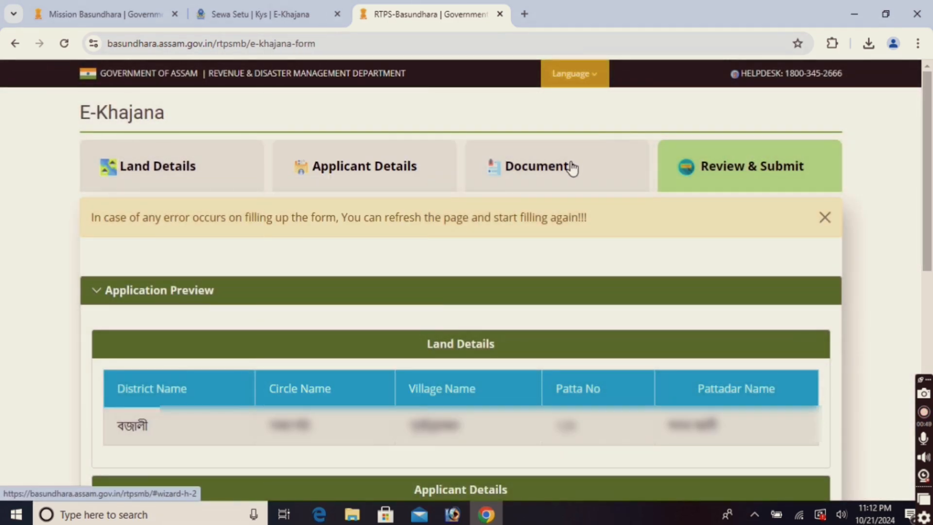
# Step: Review the application preview, accept the declaration, and submit the application, confirming the redirect to the payment site
pyautogui.scroll(-1, 115, 301)
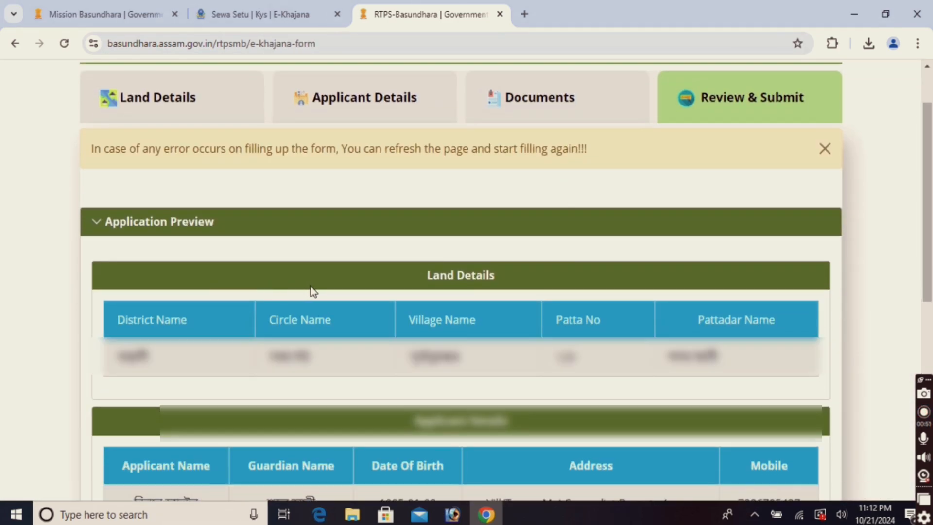
pyautogui.scroll(-1, 347, 292)
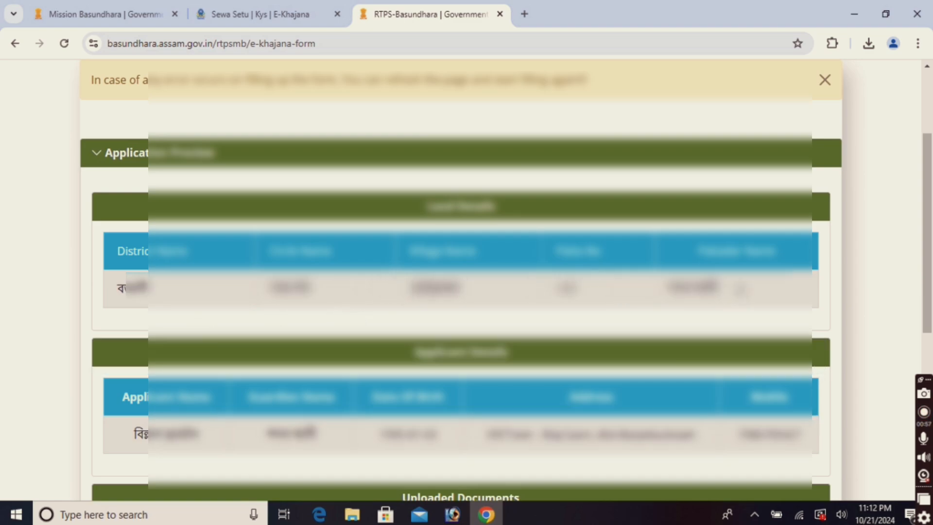
pyautogui.scroll(-3, 740, 290)
pyautogui.scroll(-3, 613, 281)
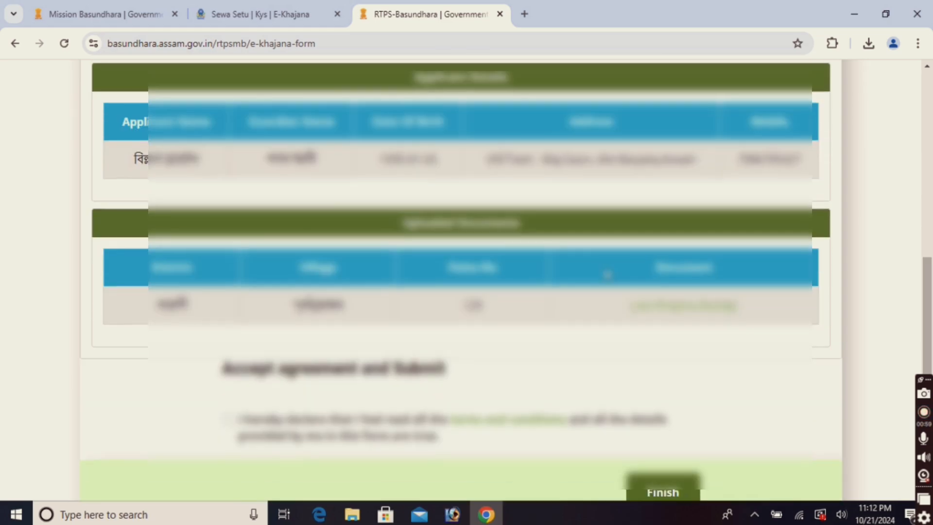
pyautogui.scroll(-1, 607, 274)
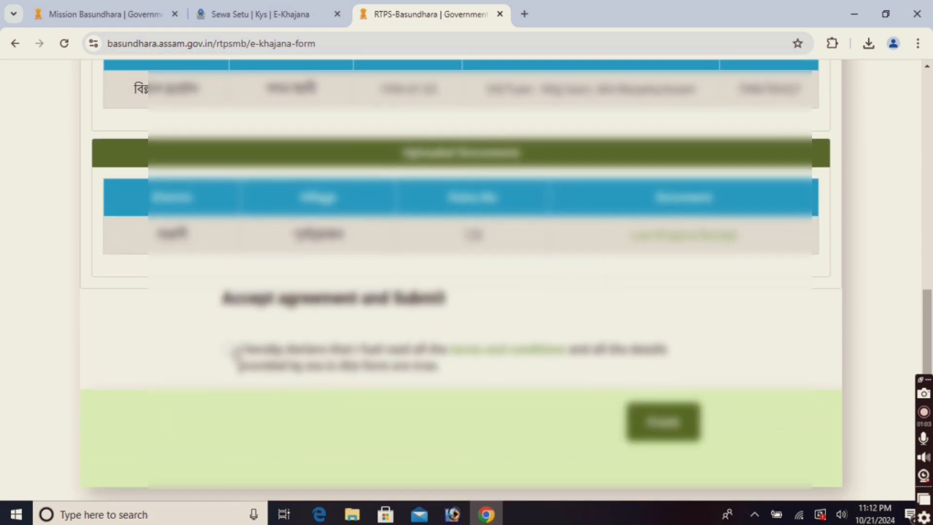
pyautogui.click(235, 351)
pyautogui.click(670, 424)
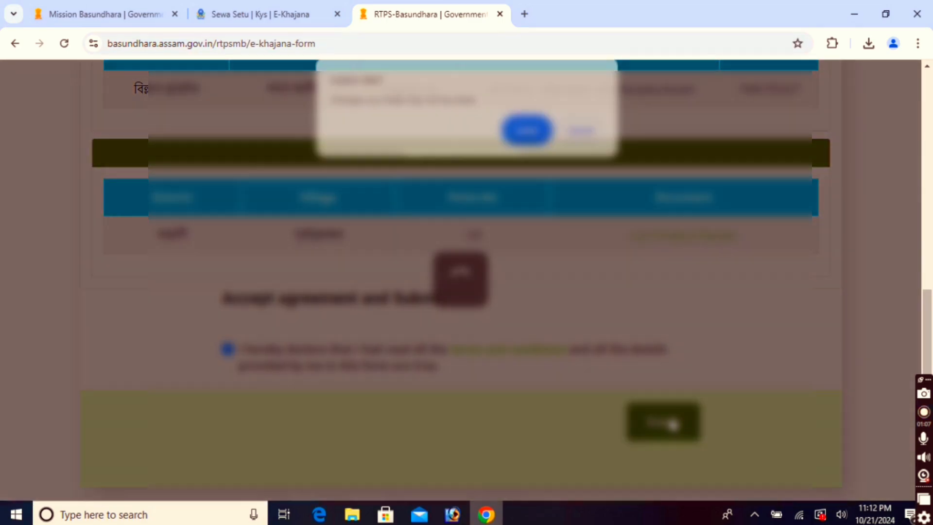
pyautogui.click(529, 131)
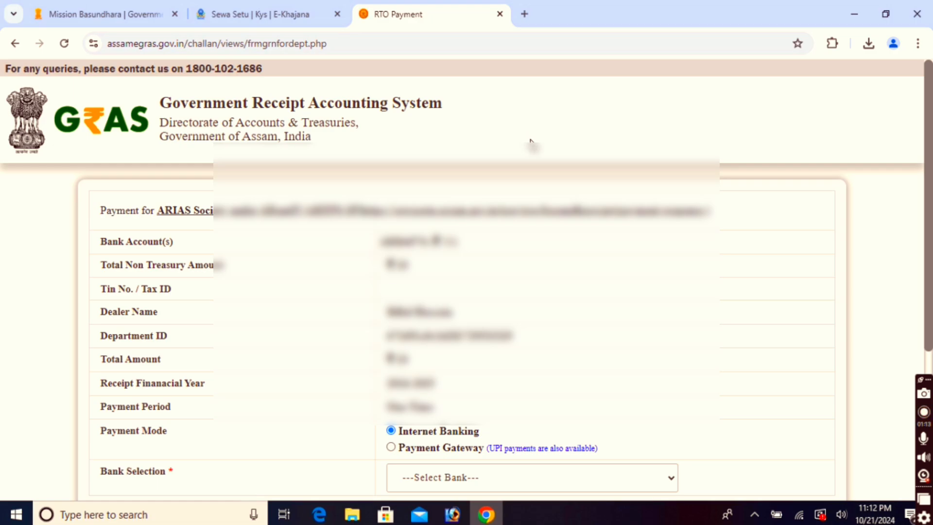
# Step: Select Payment Gateway with Canara Bank PG (No Charges), agree to the payment declaration, and proceed for payment, acknowledging the GRN notice
pyautogui.scroll(-3, 549, 278)
pyautogui.click(392, 310)
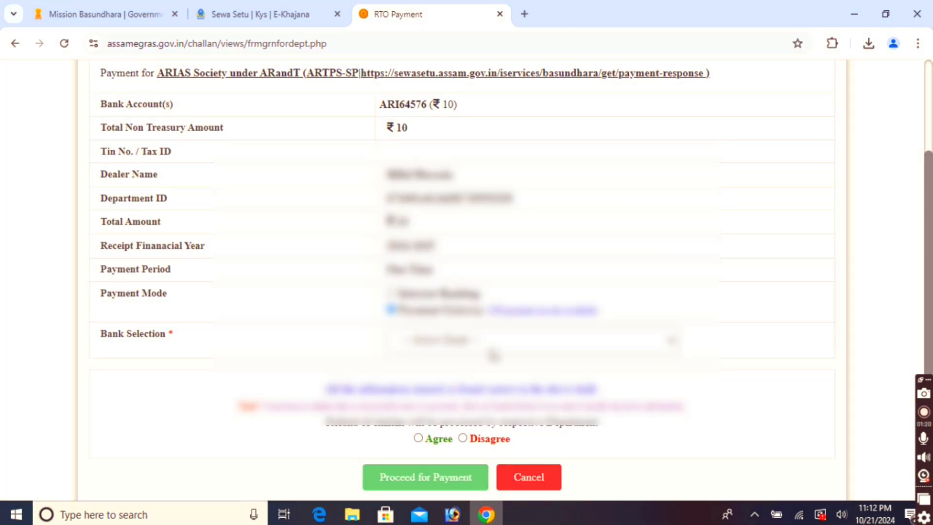
pyautogui.click(492, 346)
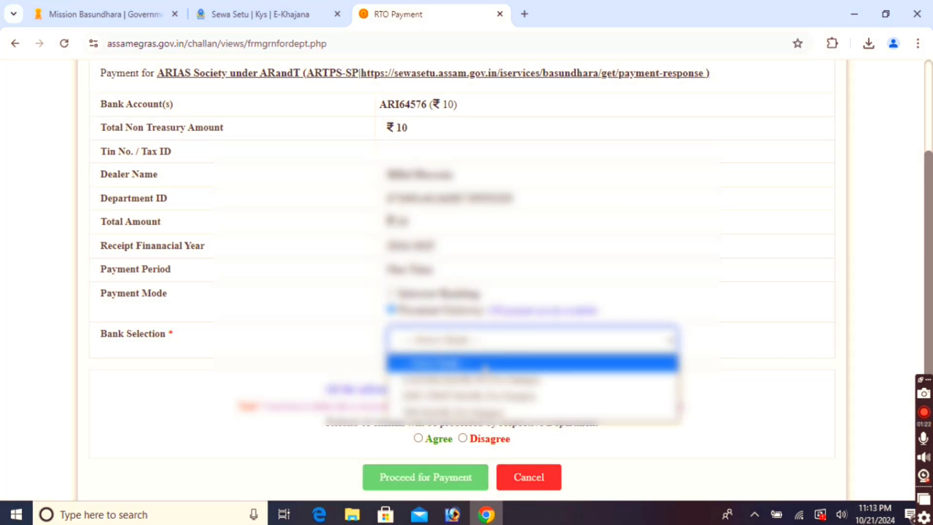
pyautogui.click(481, 380)
pyautogui.scroll(-2, 452, 369)
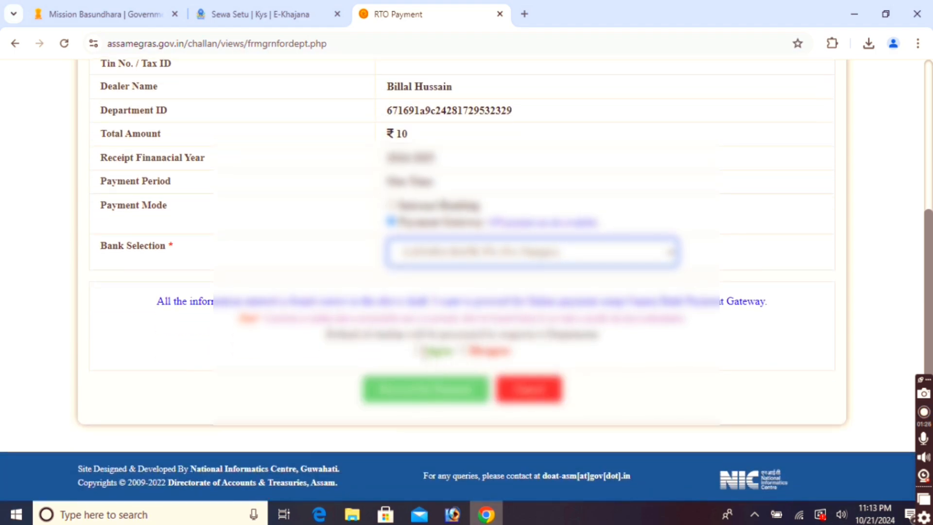
pyautogui.click(418, 350)
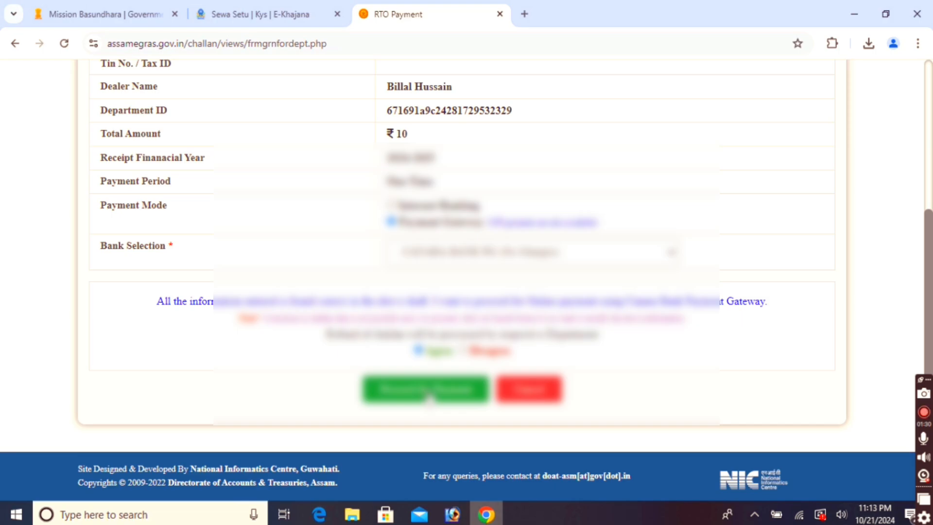
pyautogui.click(429, 399)
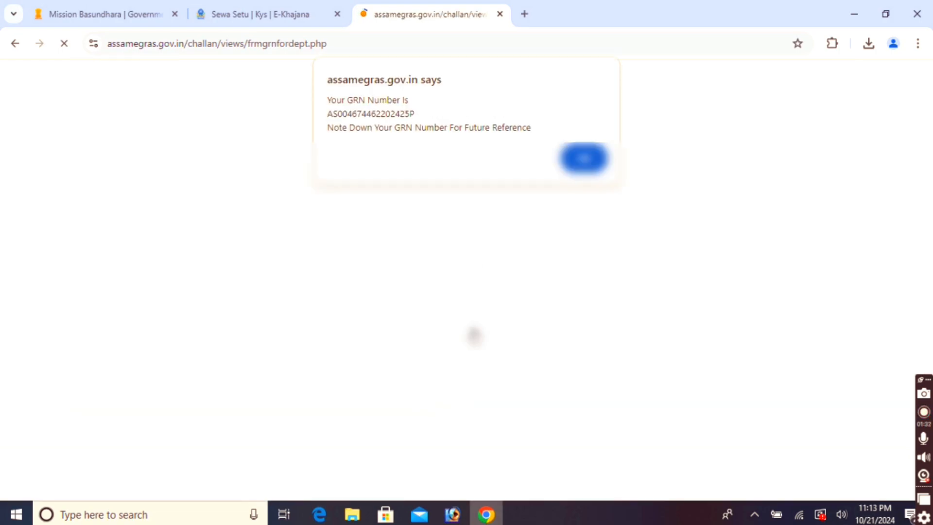
pyautogui.click(584, 162)
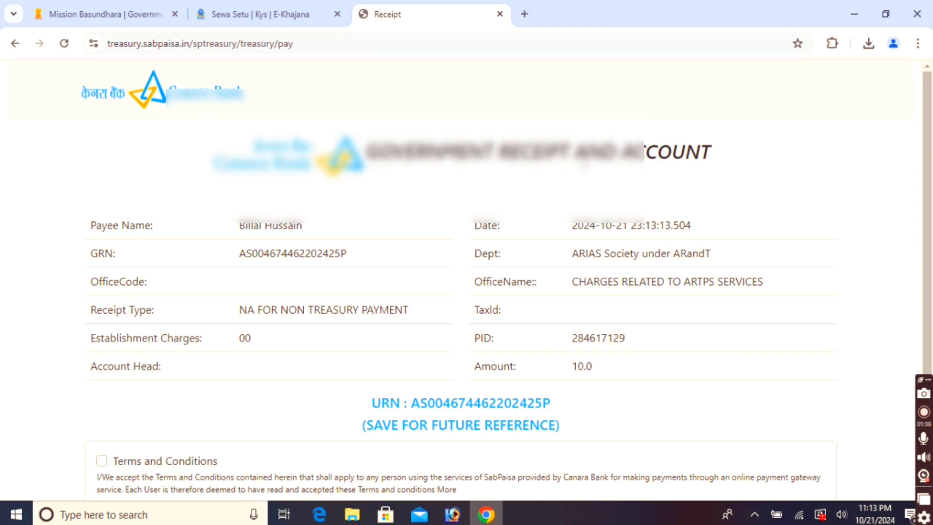
# Step: Accept the payment terms and conditions, then confirm paying INR 10.00 through a generated UPI QR code
pyautogui.scroll(-1, 534, 257)
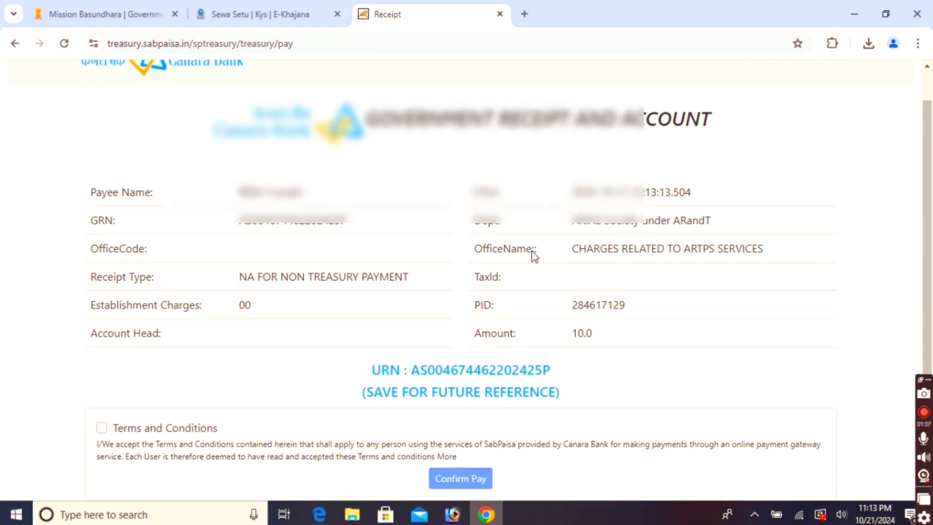
pyautogui.click(101, 428)
pyautogui.click(467, 481)
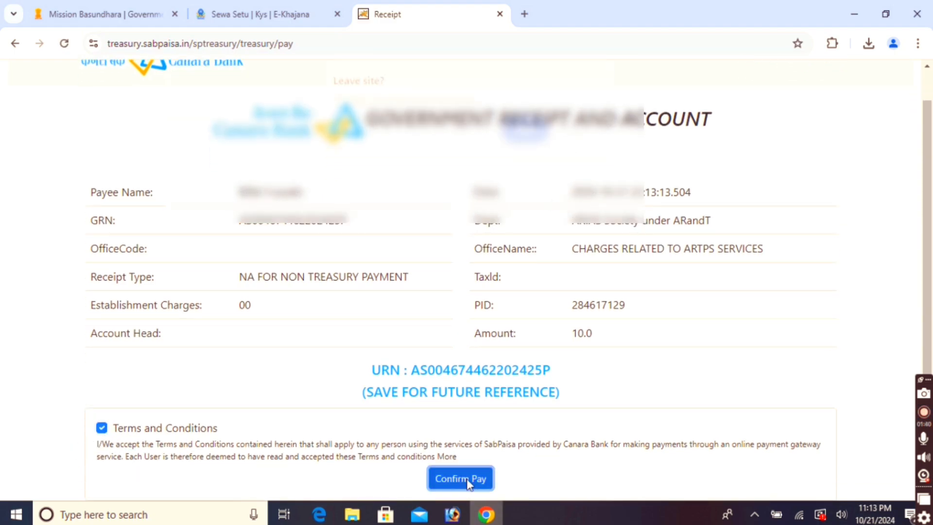
pyautogui.click(527, 130)
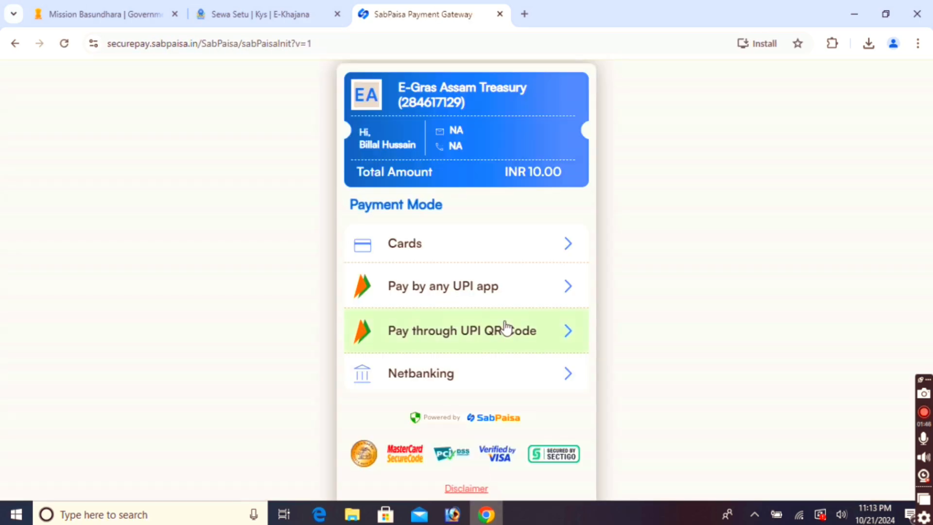
pyautogui.click(477, 337)
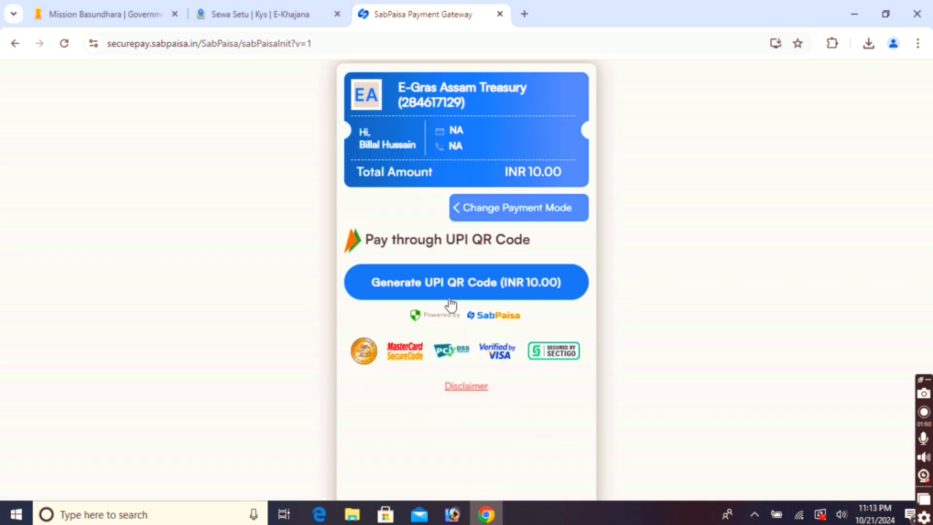
pyautogui.click(482, 289)
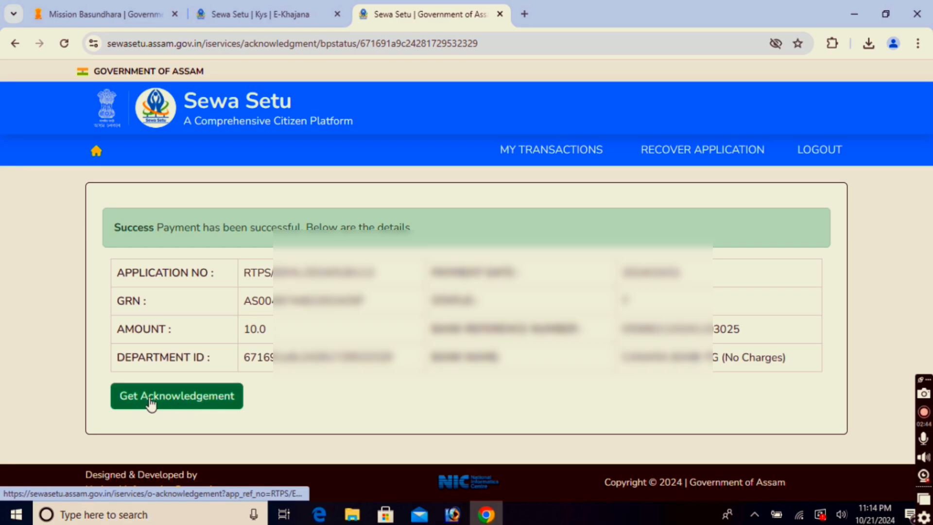
# Step: Get the application acknowledgement, dismissing the experience rating request to read it
pyautogui.click(192, 403)
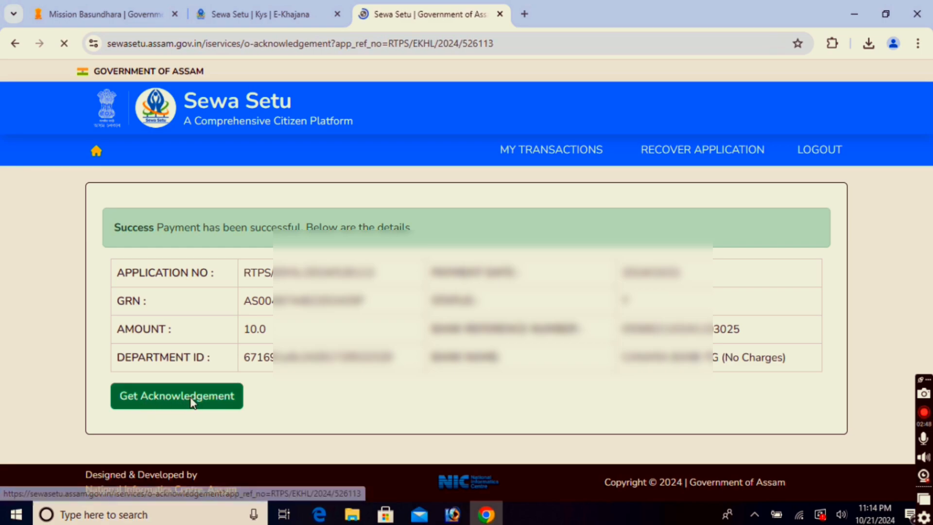
pyautogui.scroll(-9, 373, 326)
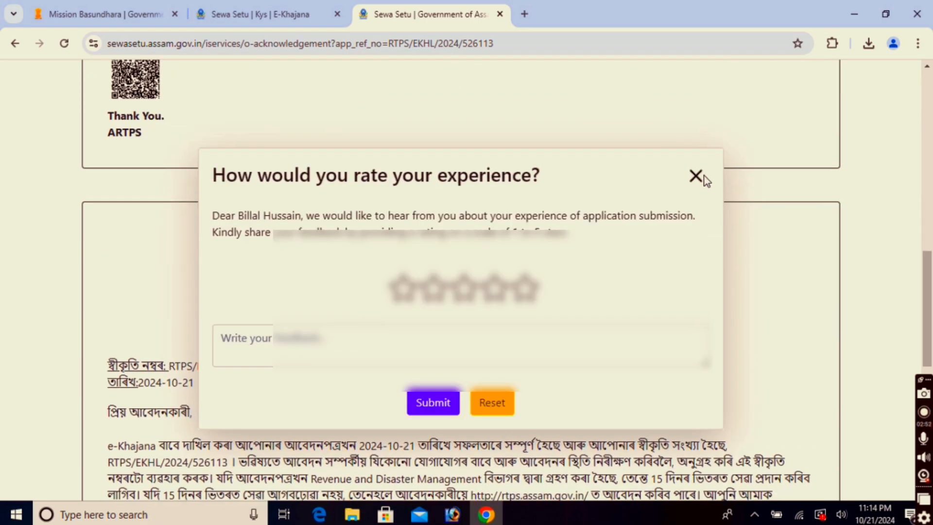
pyautogui.click(703, 177)
pyautogui.scroll(-10, 500, 301)
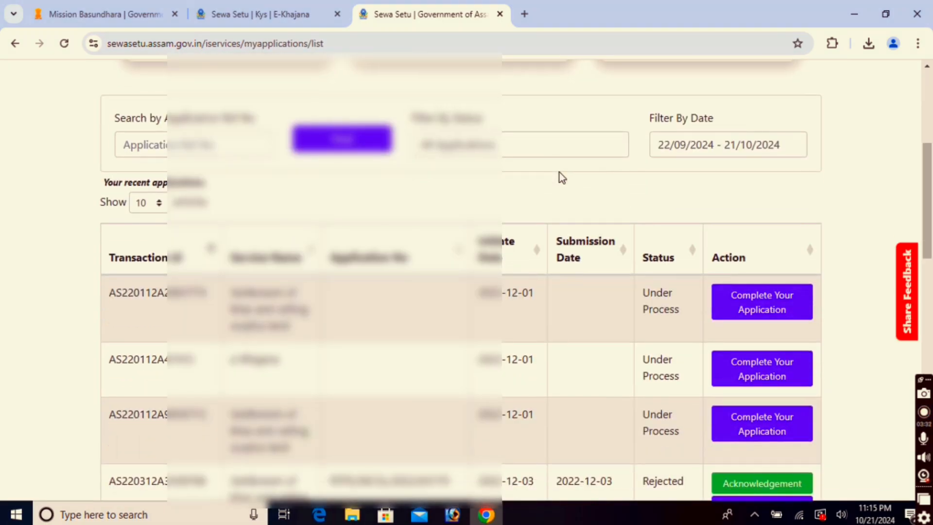
# Step: Examine the first page of the transactions list, including each application's status and available actions
pyautogui.scroll(-8, 559, 173)
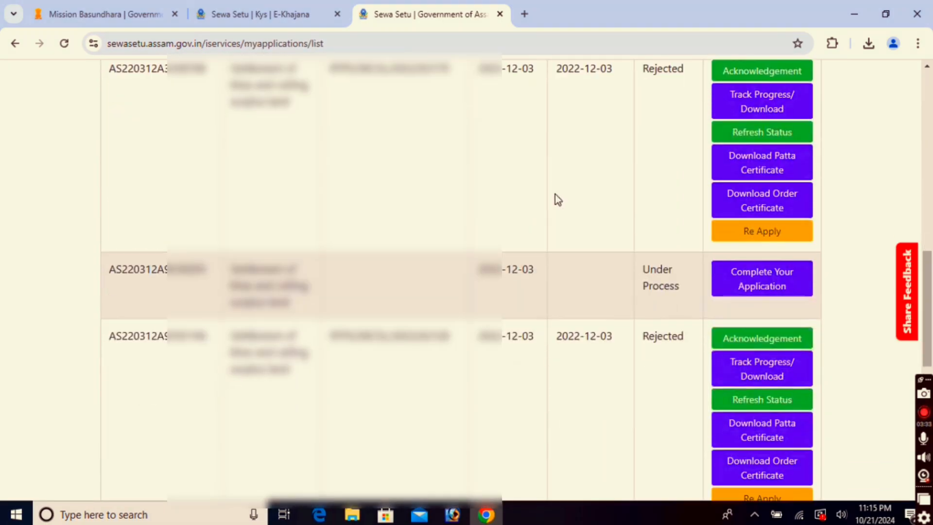
pyautogui.scroll(15, 555, 194)
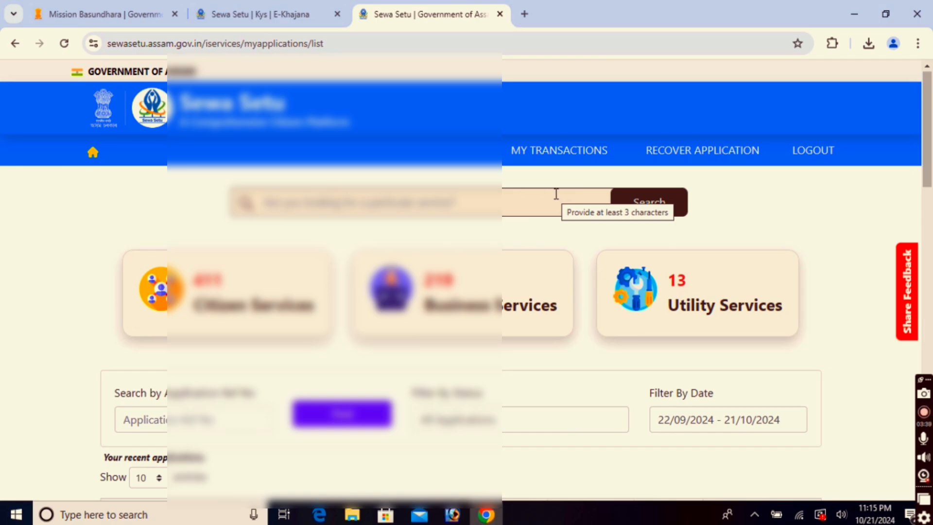
pyautogui.scroll(-7, 556, 214)
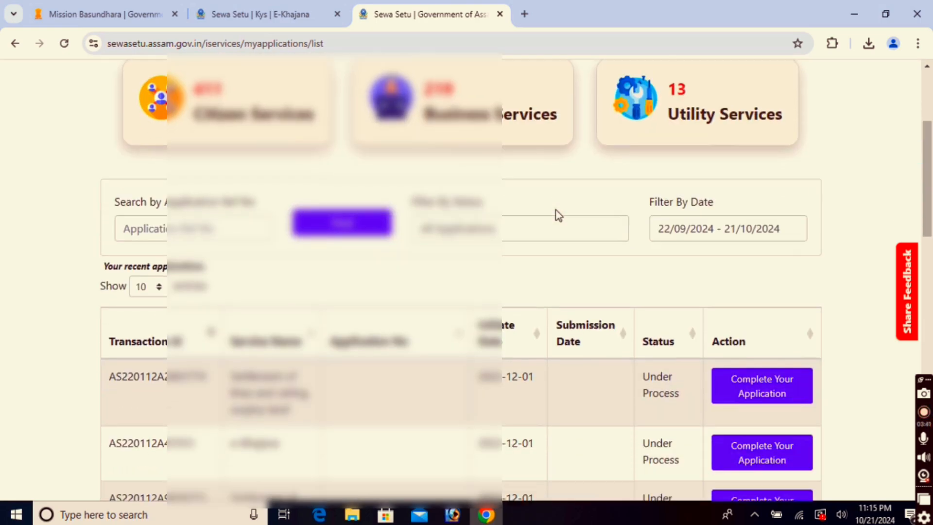
pyautogui.scroll(-1, 555, 218)
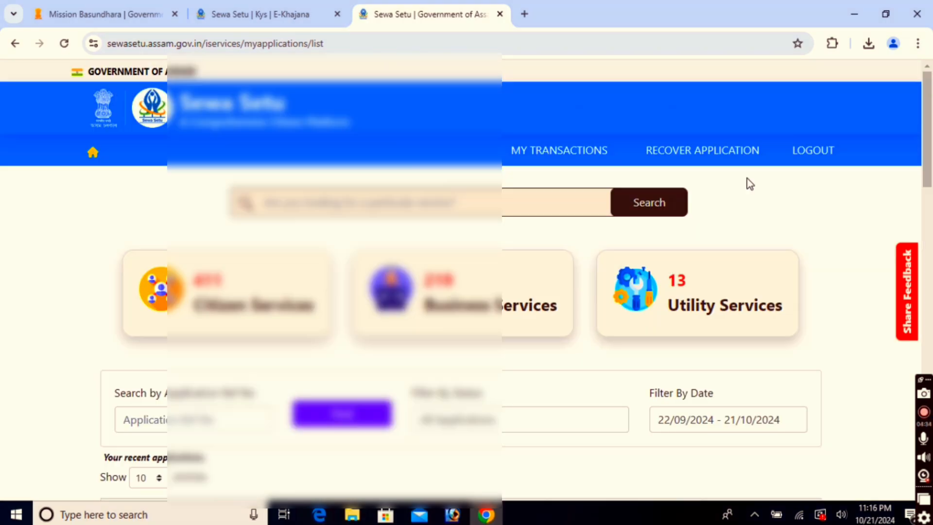
pyautogui.scroll(-5, 749, 185)
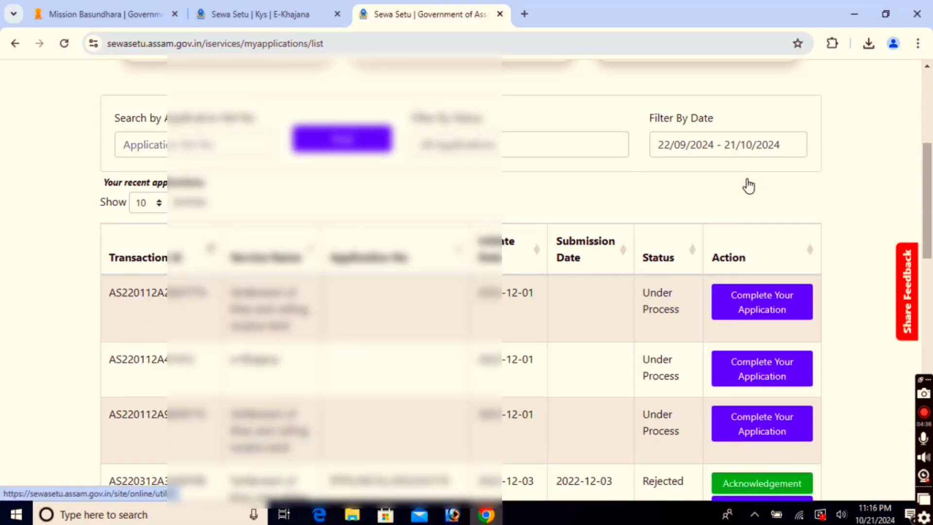
pyautogui.scroll(5, 818, 131)
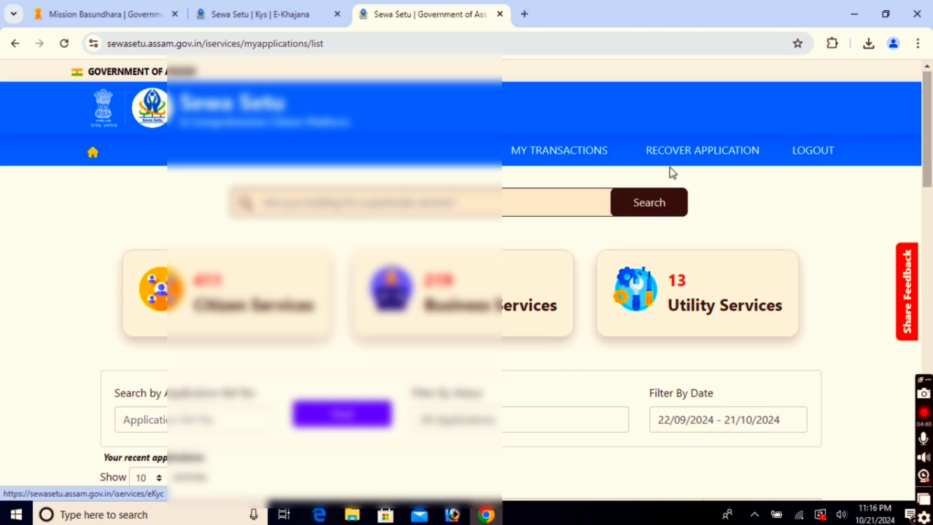
pyautogui.scroll(-4, 671, 176)
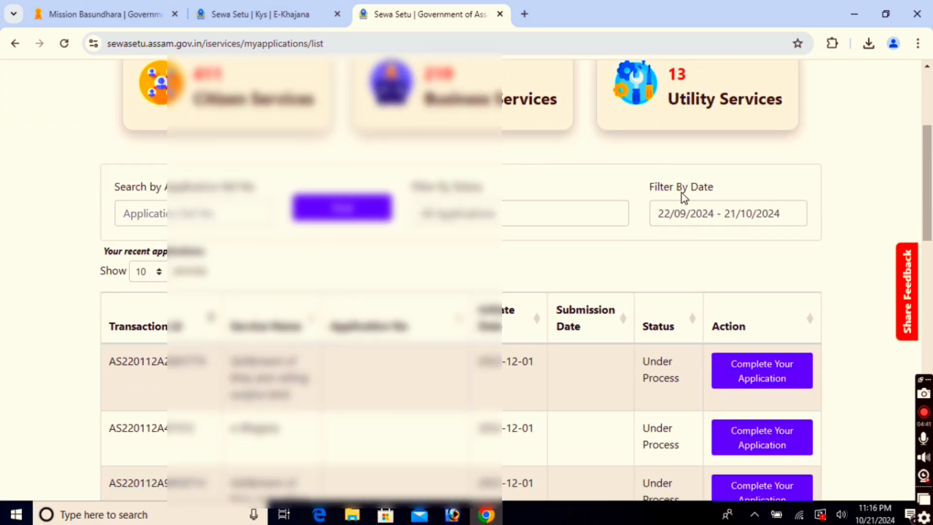
pyautogui.scroll(-3, 681, 193)
pyautogui.scroll(-8, 683, 201)
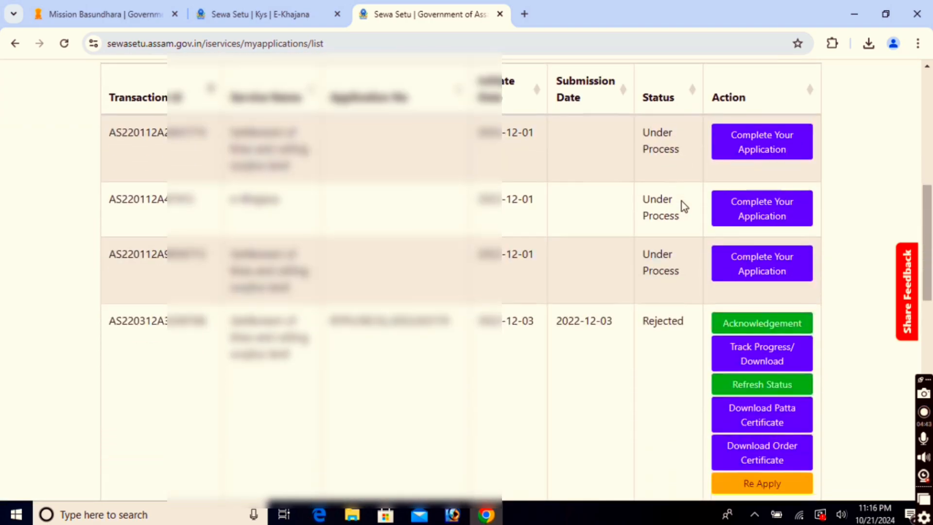
pyautogui.scroll(-8, 684, 206)
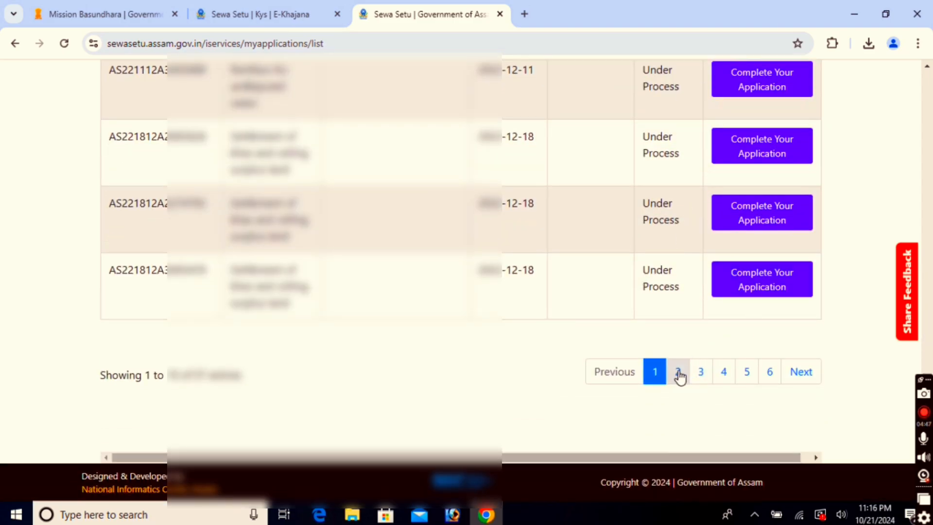
# Step: Open page 2 of the transactions list and look through its applications and statuses
pyautogui.click(678, 373)
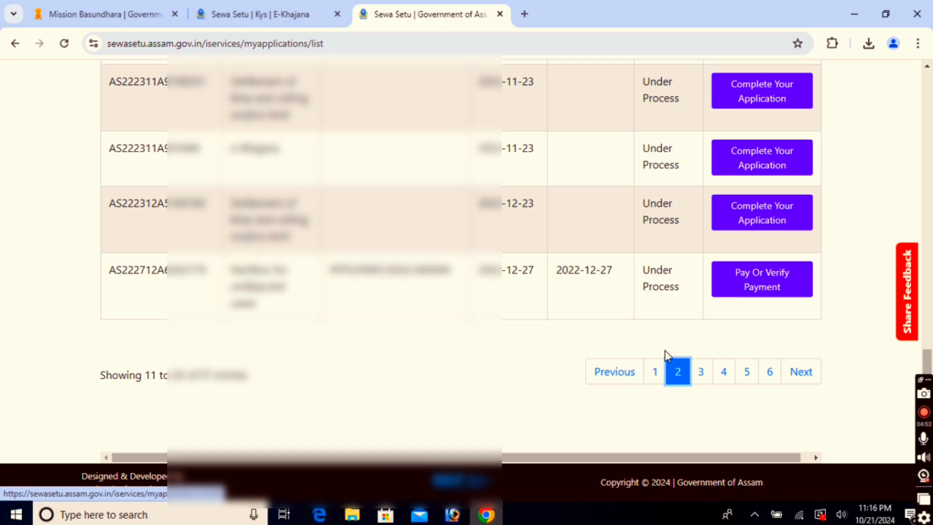
pyautogui.scroll(10, 666, 355)
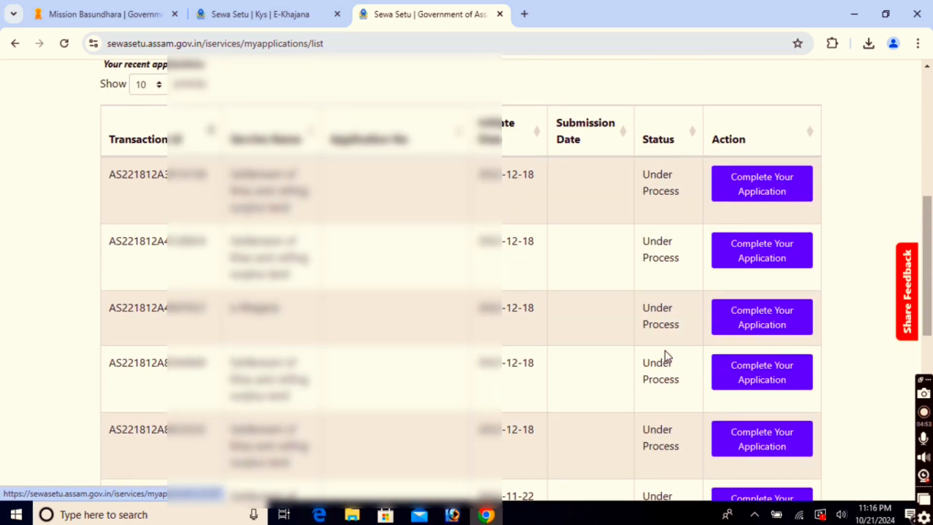
pyautogui.scroll(-8, 666, 351)
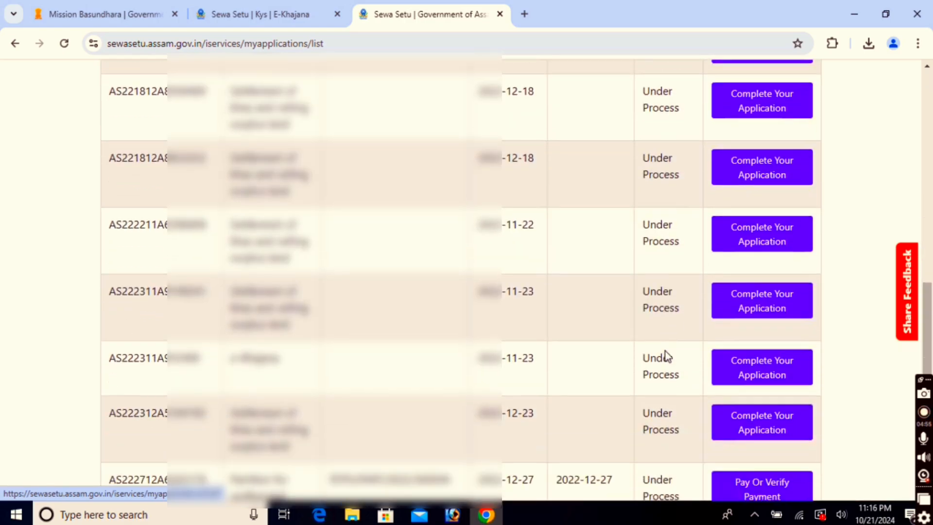
pyautogui.scroll(-2, 666, 351)
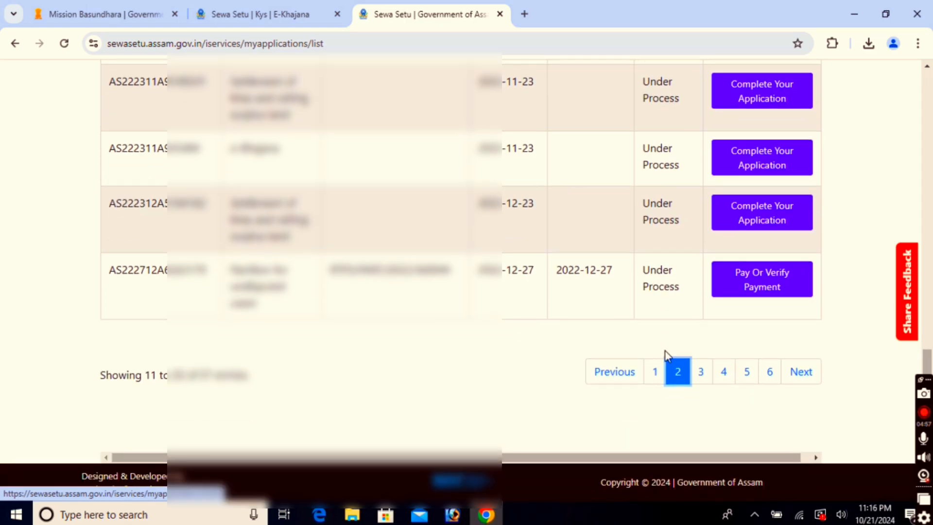